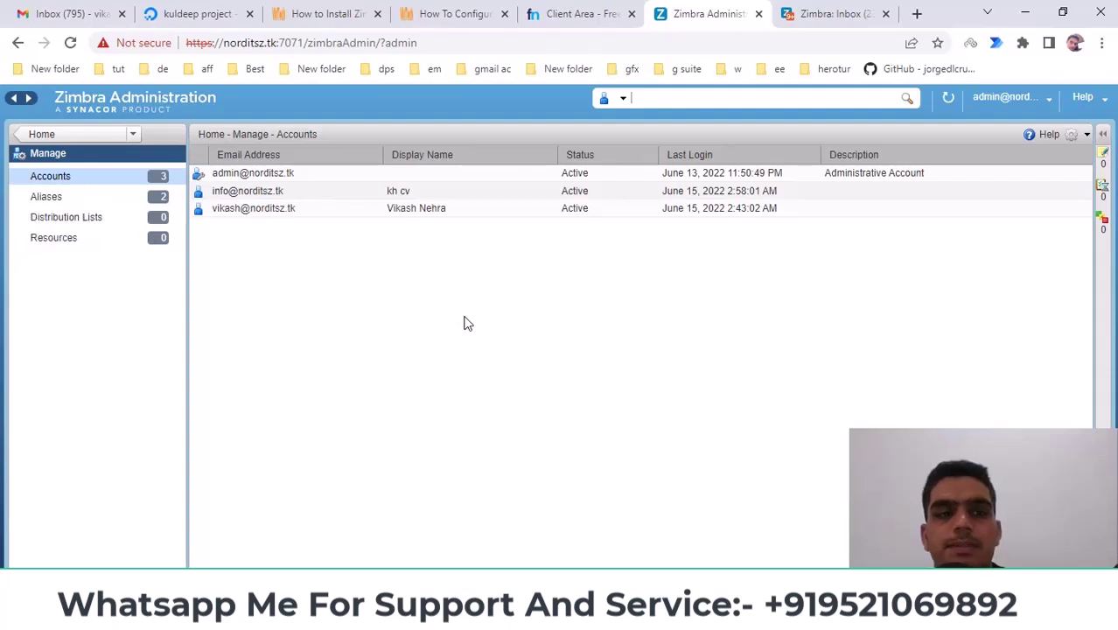
Show the Manage › Aliases list and open its gear actions menu
left_click(63, 135)
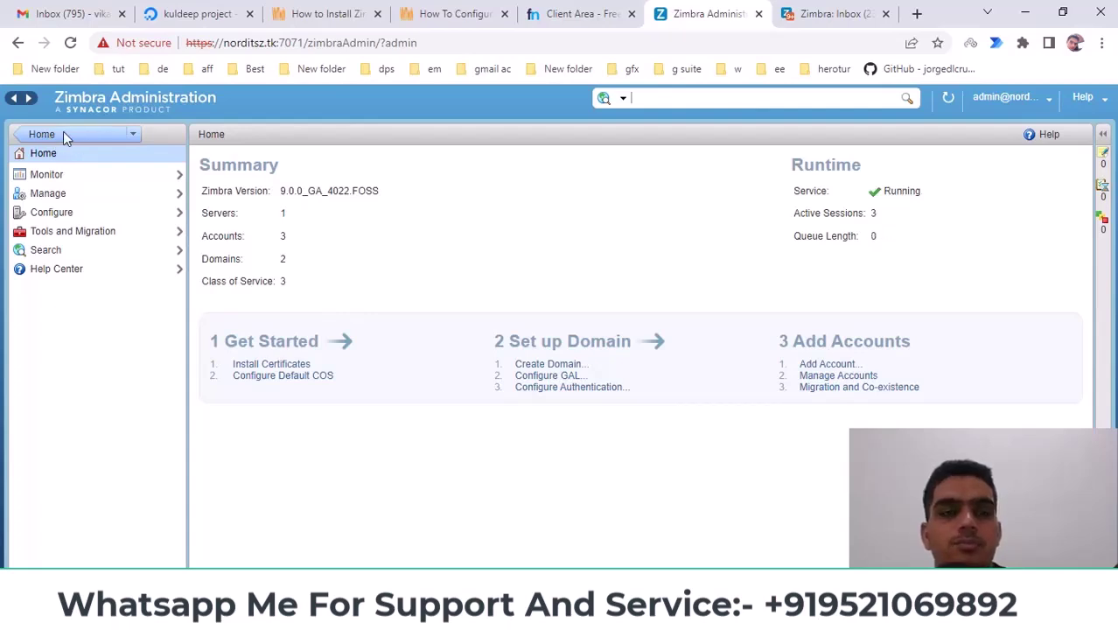
left_click(47, 194)
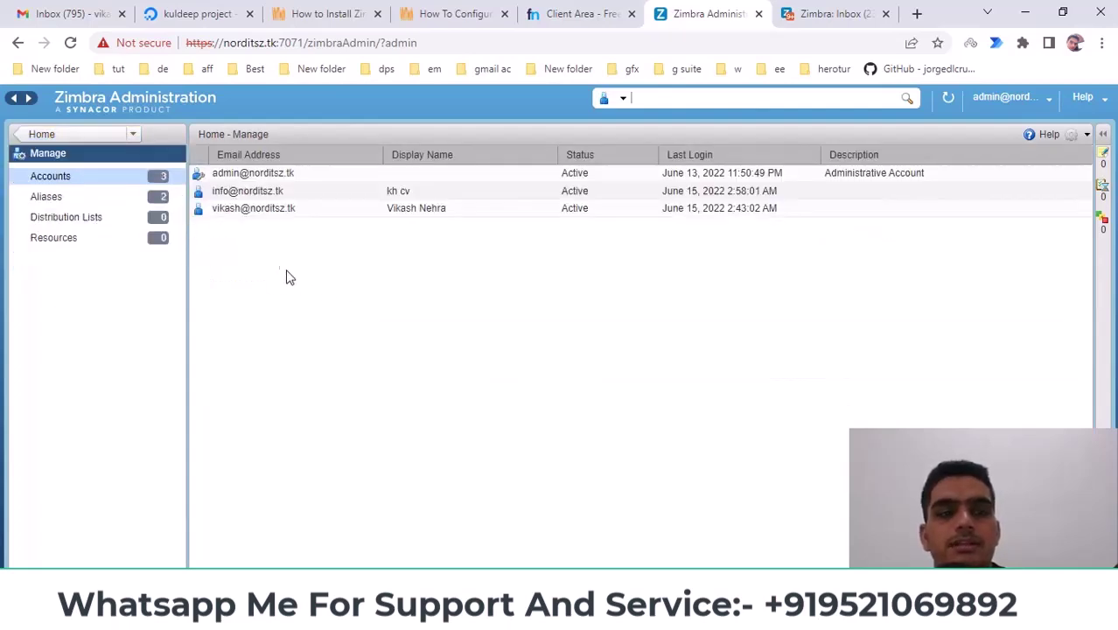
left_click(100, 179)
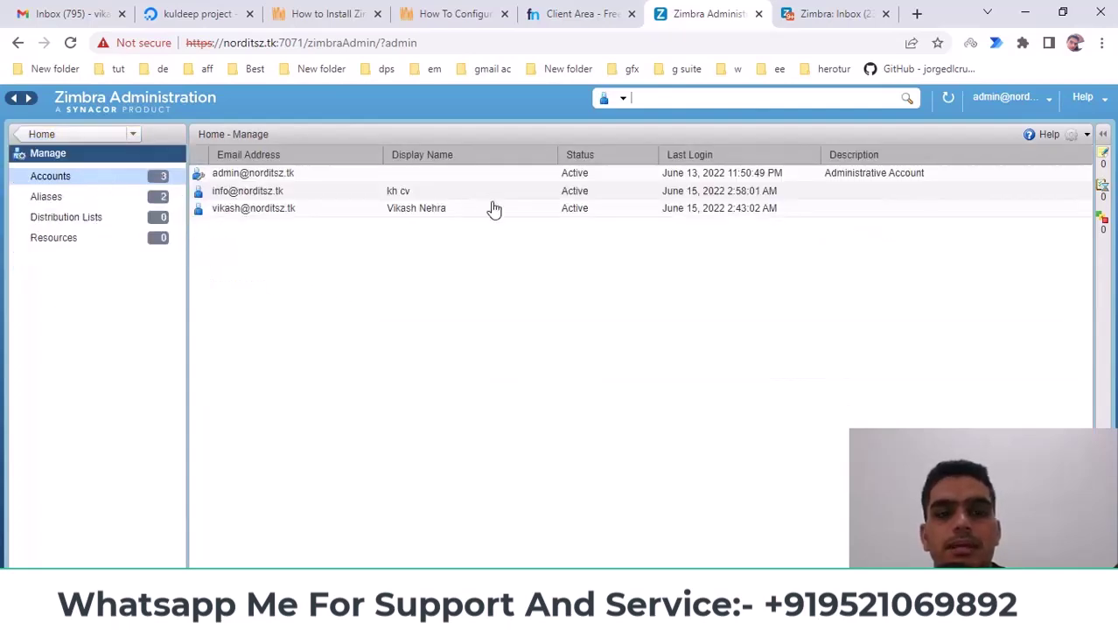
left_click(56, 198)
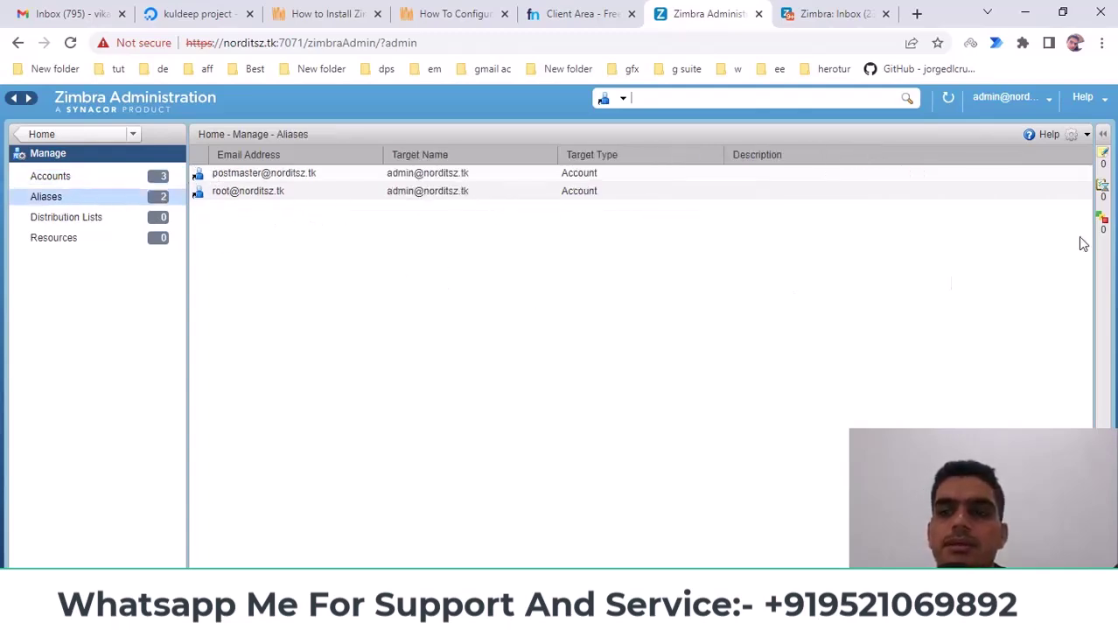
left_click(1087, 135)
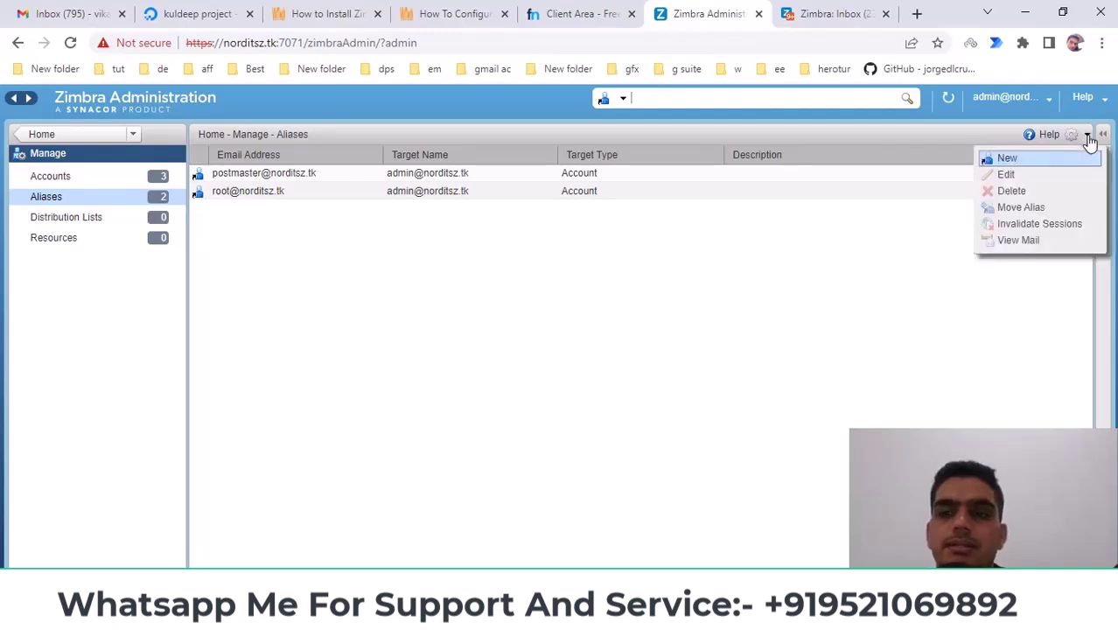
left_click(1026, 160)
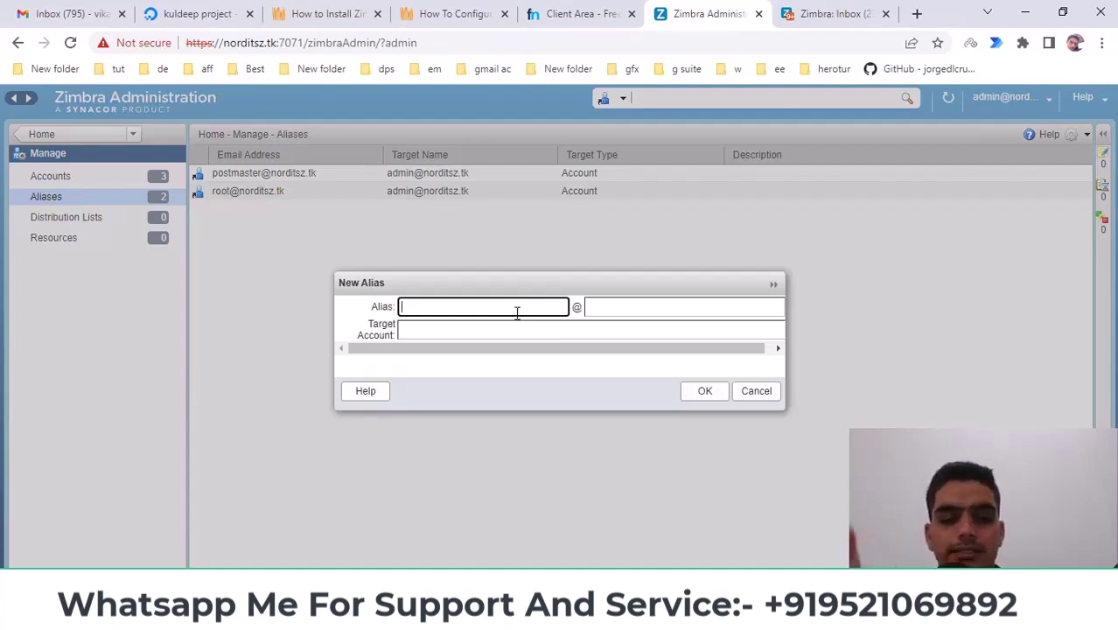
type("youtube")
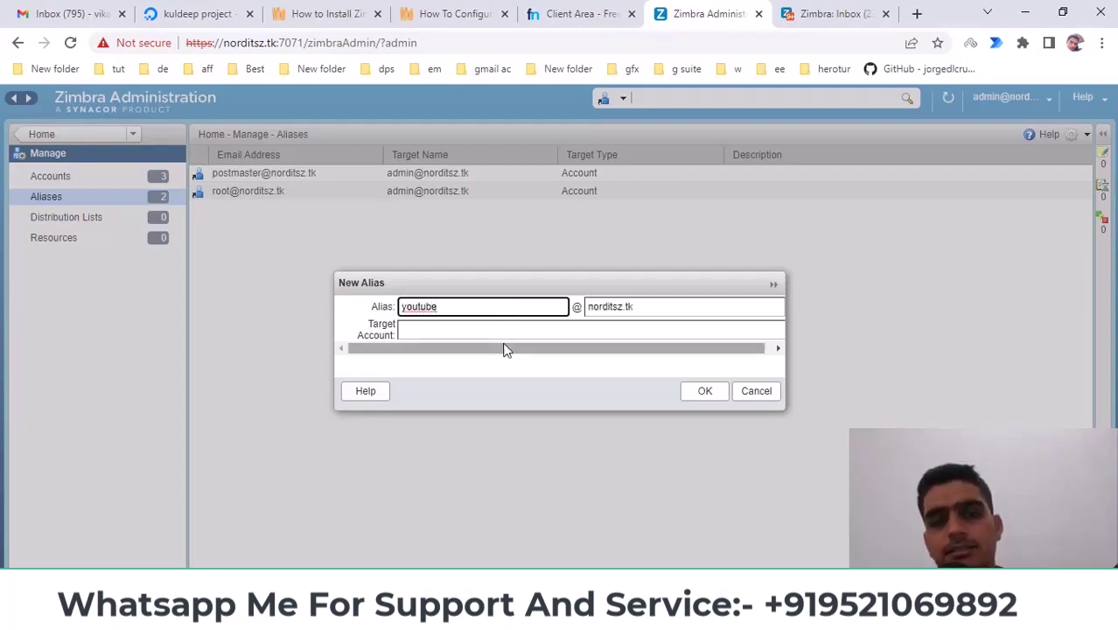
left_click(504, 336)
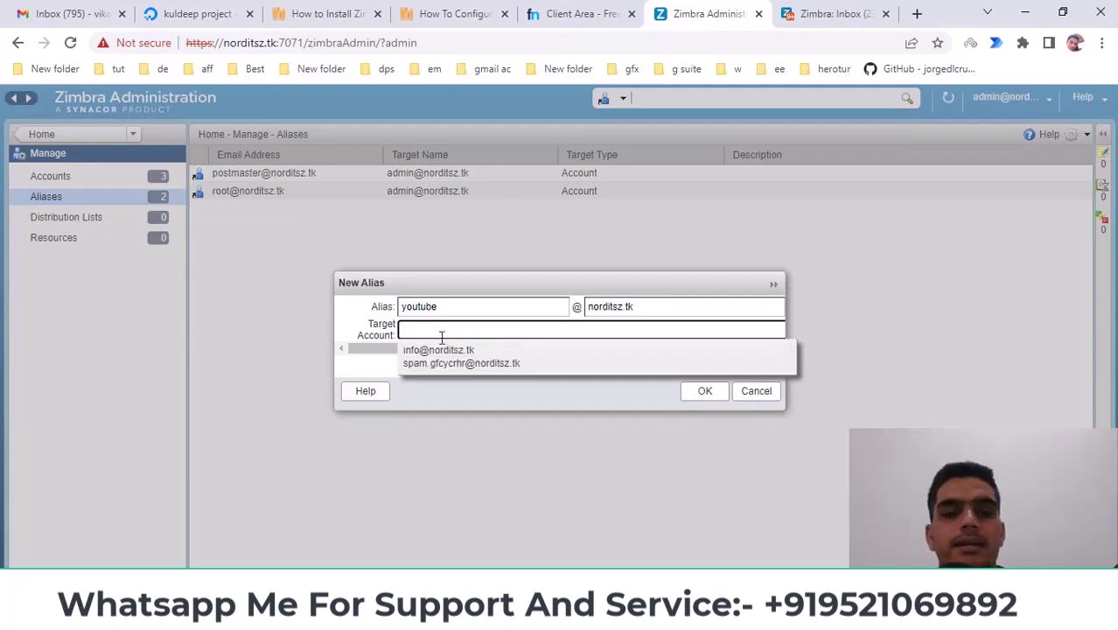
left_click(444, 351)
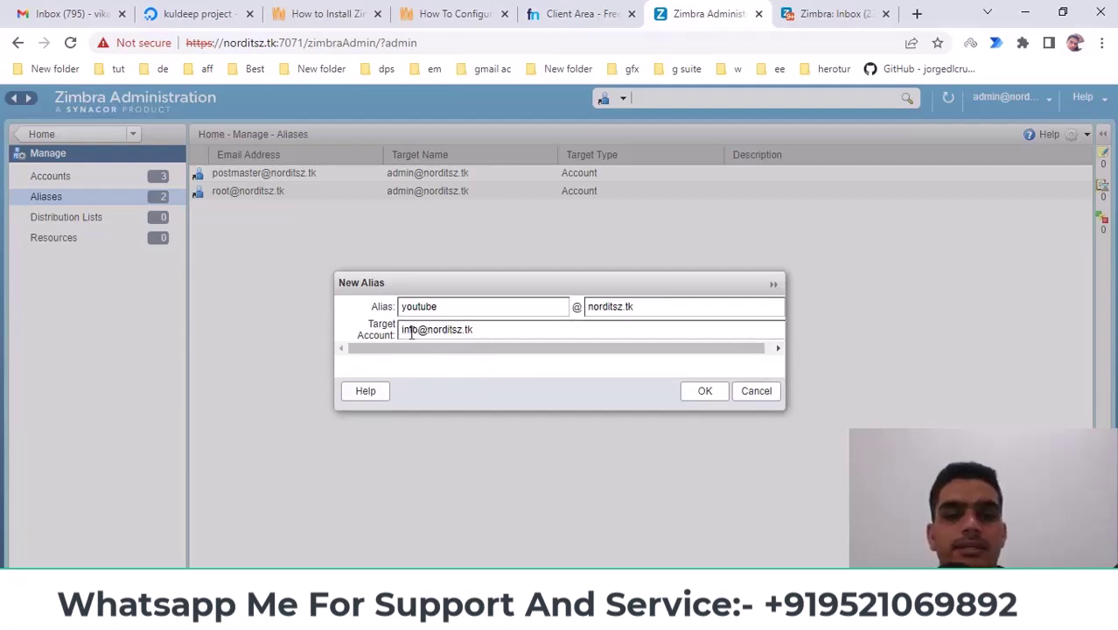
In the webmail window, close the admin chat conversation and minimize the window
mouse_move(464, 613)
left_click(578, 525)
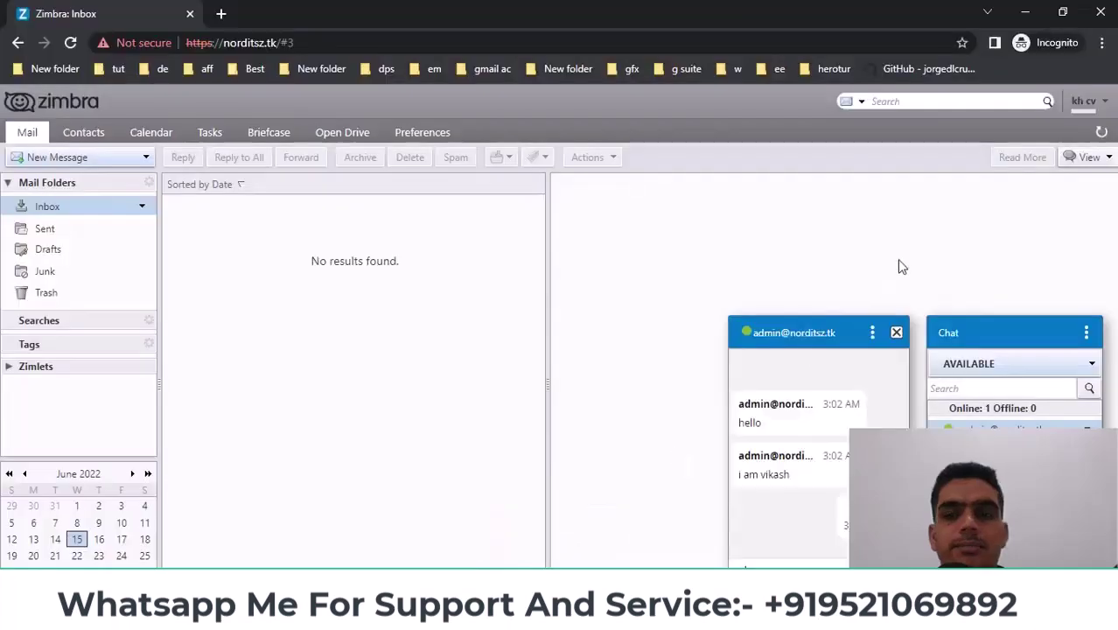
left_click(896, 333)
left_click(1109, 102)
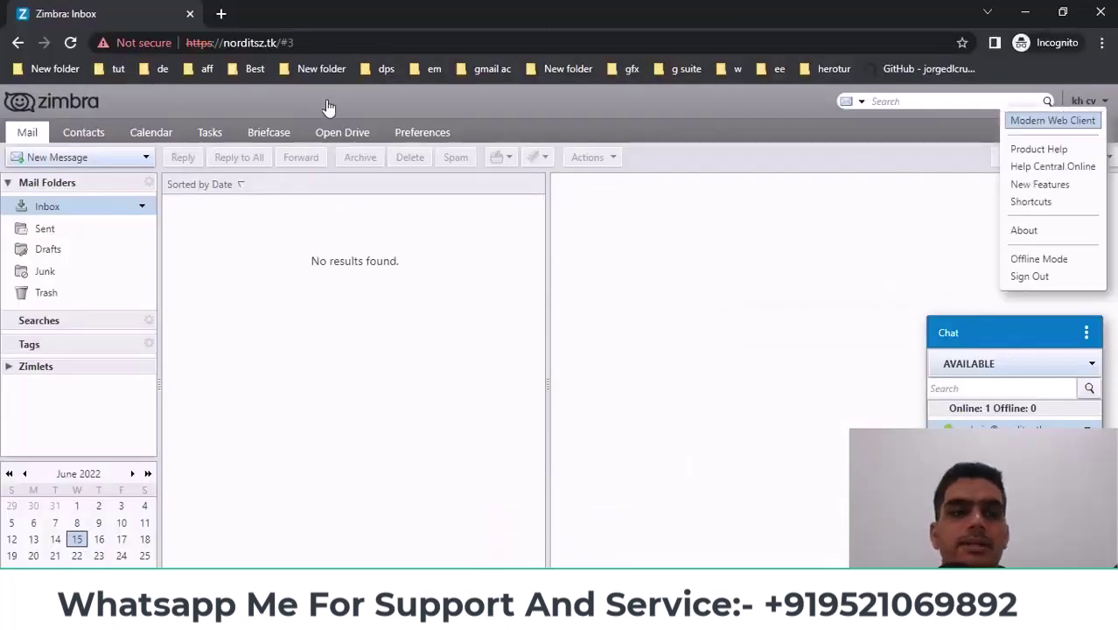
left_click(301, 245)
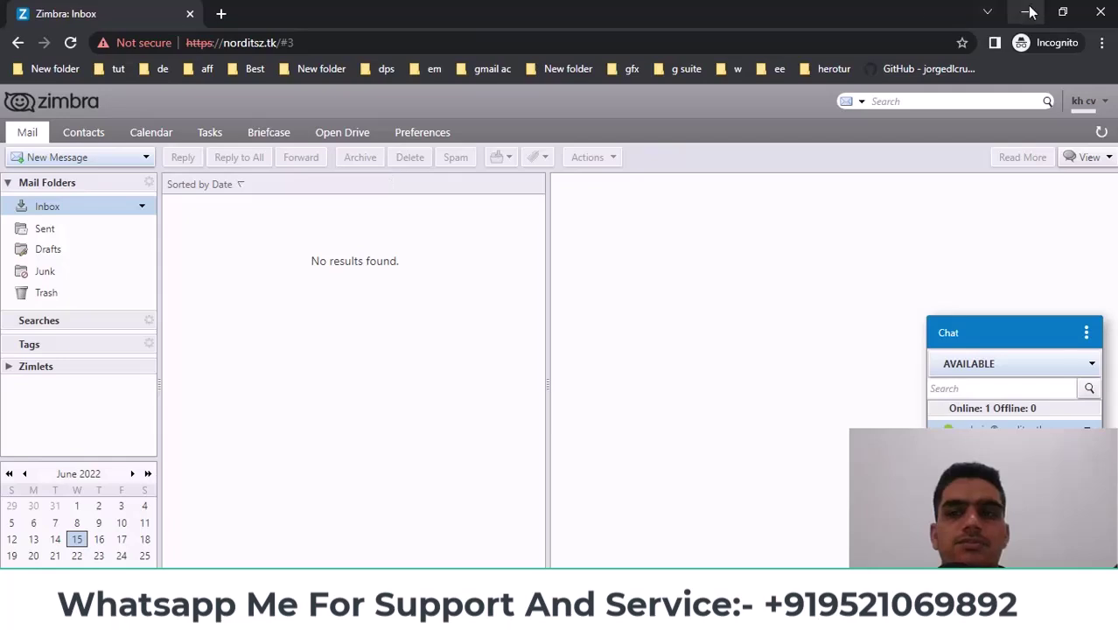
left_click(1026, 13)
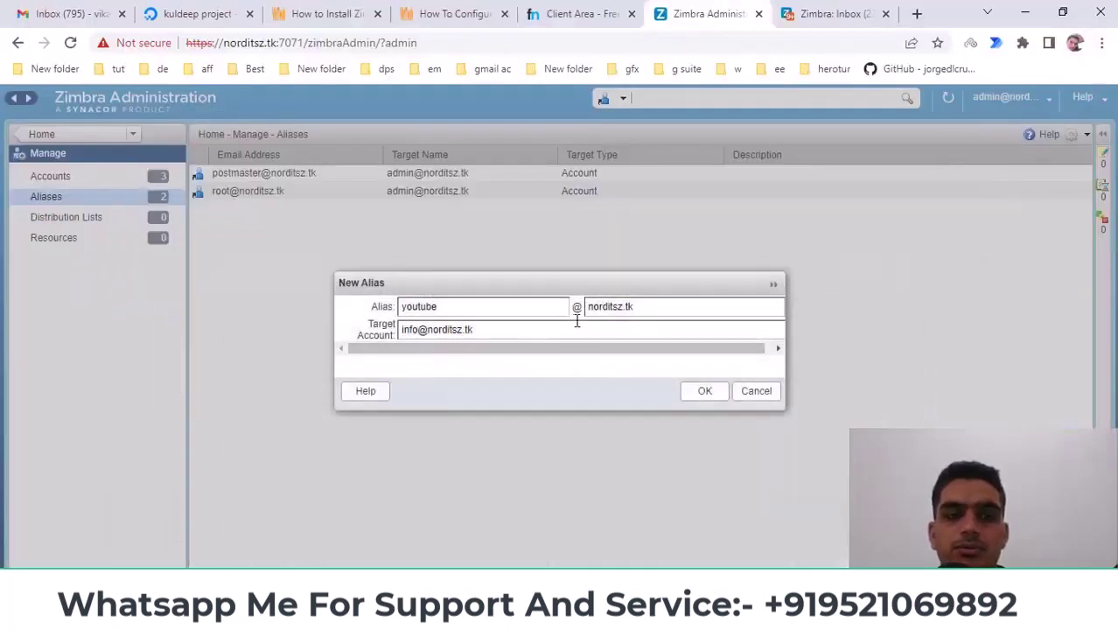
left_click(752, 393)
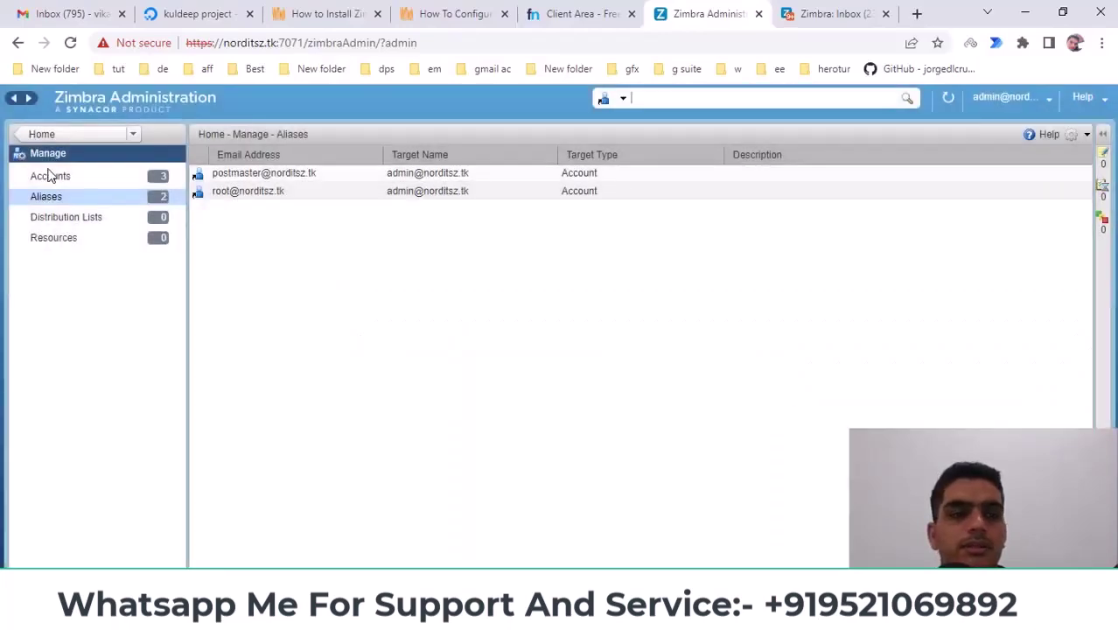
left_click(50, 178)
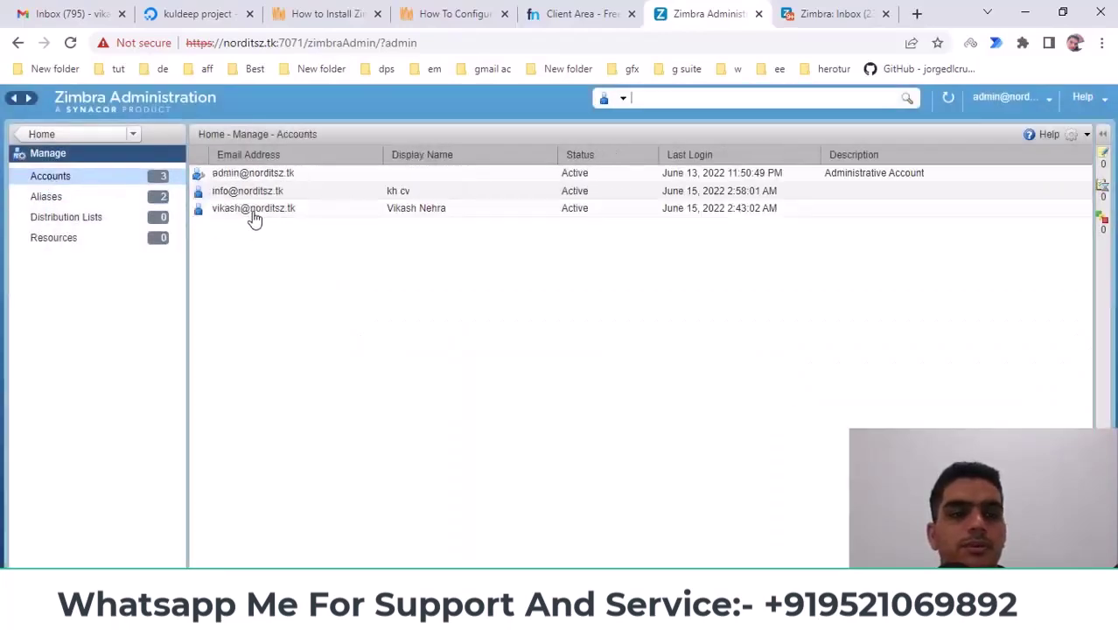
left_click(49, 198)
left_click(1087, 135)
left_click(1006, 160)
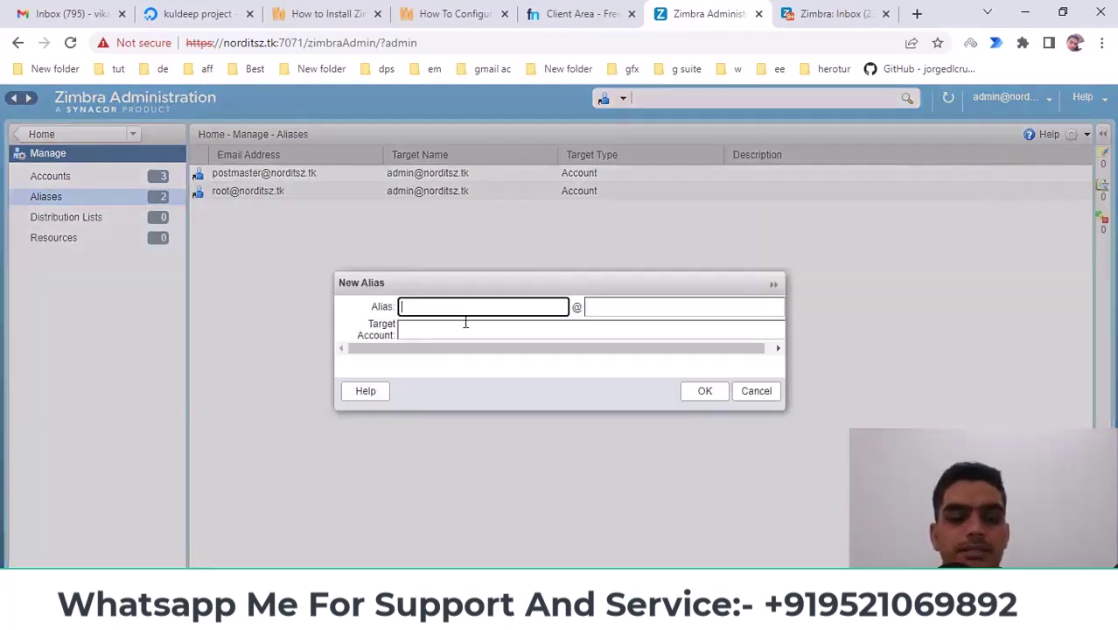
type("youtube")
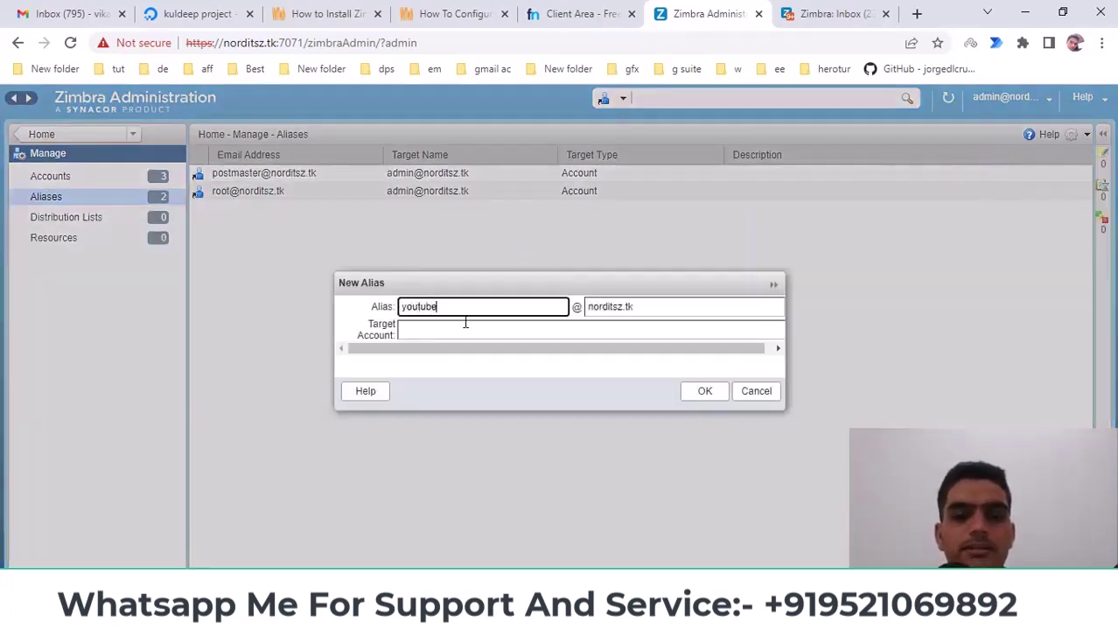
left_click(466, 327)
left_click(459, 347)
left_click_drag(454, 308, 388, 313)
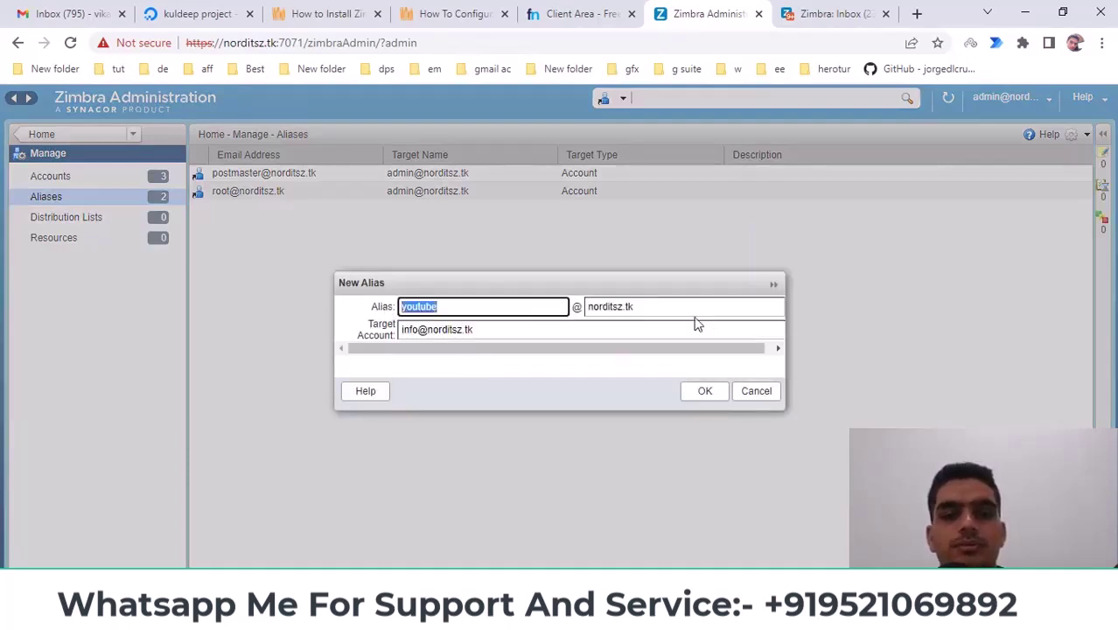
left_click_drag(473, 330, 393, 339)
left_click(367, 345)
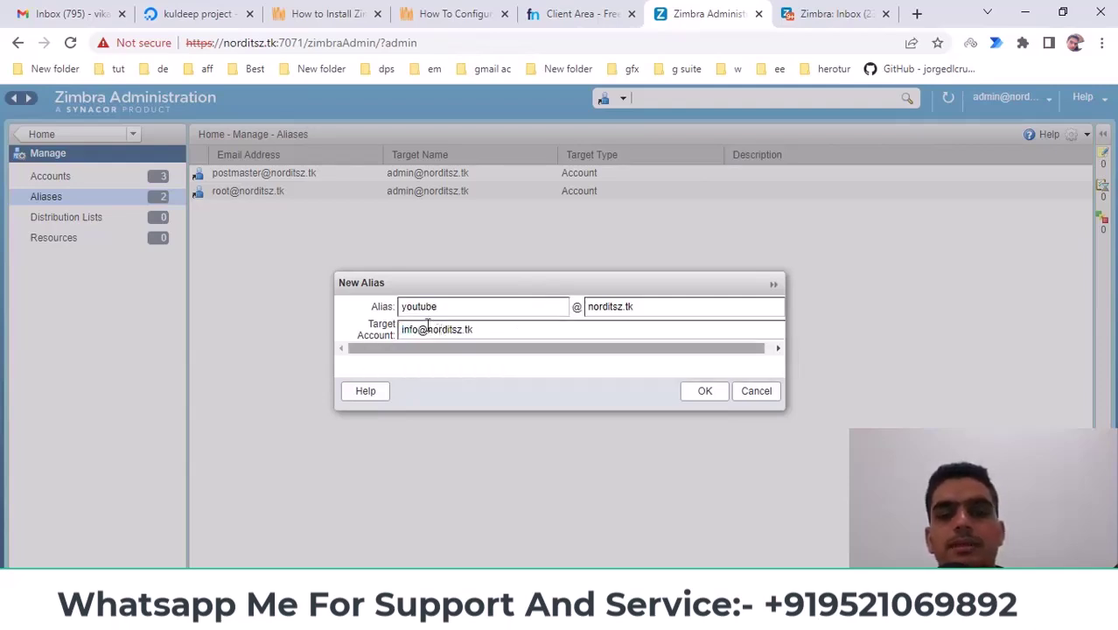
left_click_drag(449, 314, 391, 319)
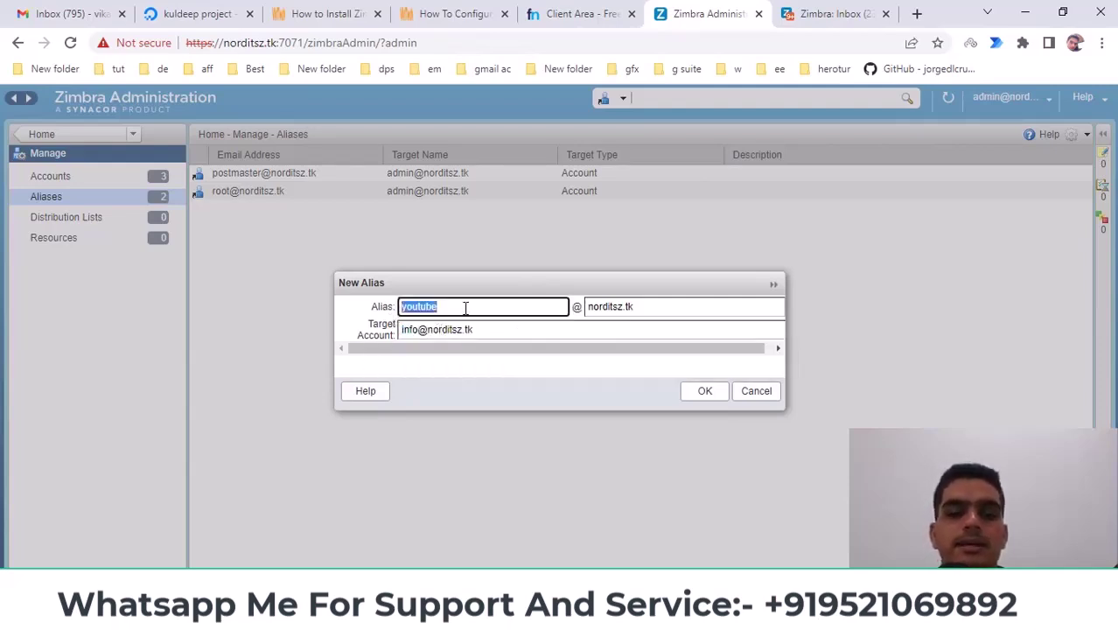
key("Tab")
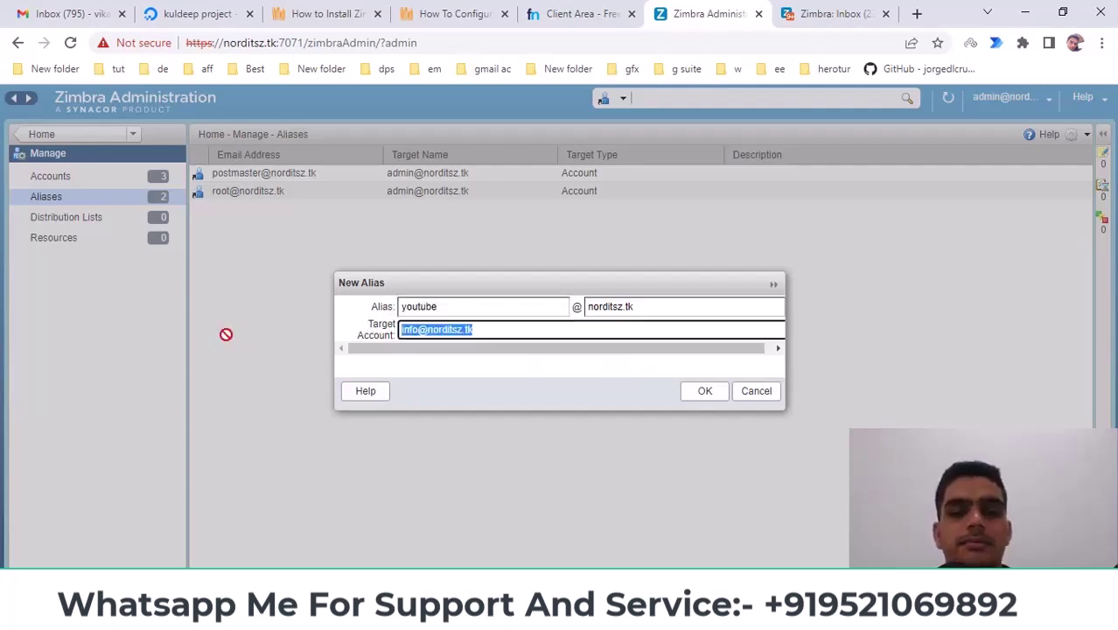
left_click_drag(447, 312, 354, 317)
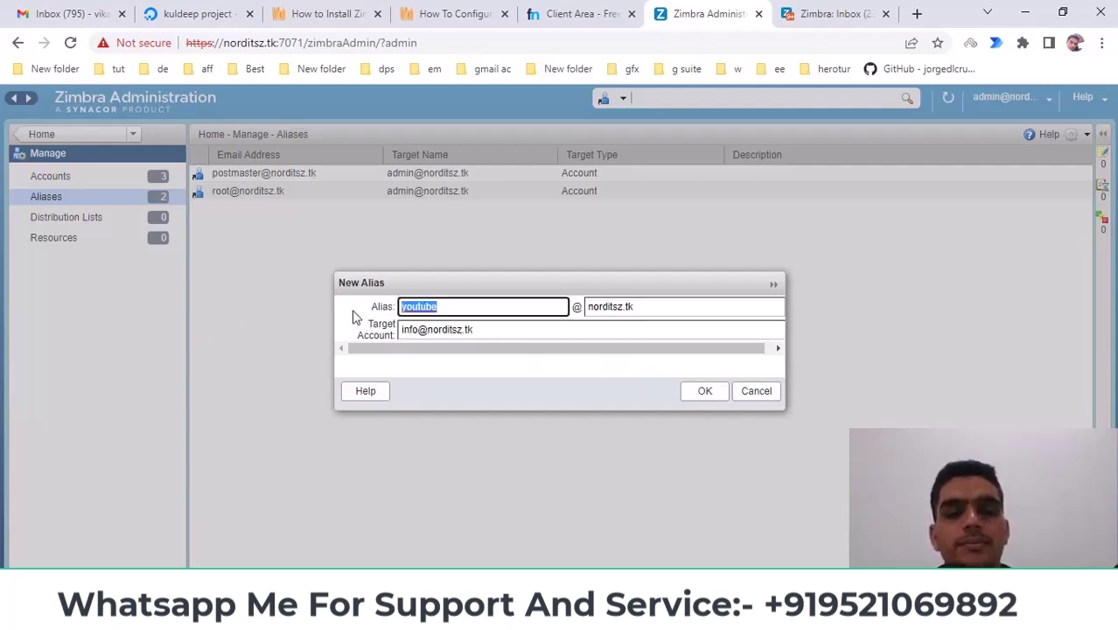
key("Tab")
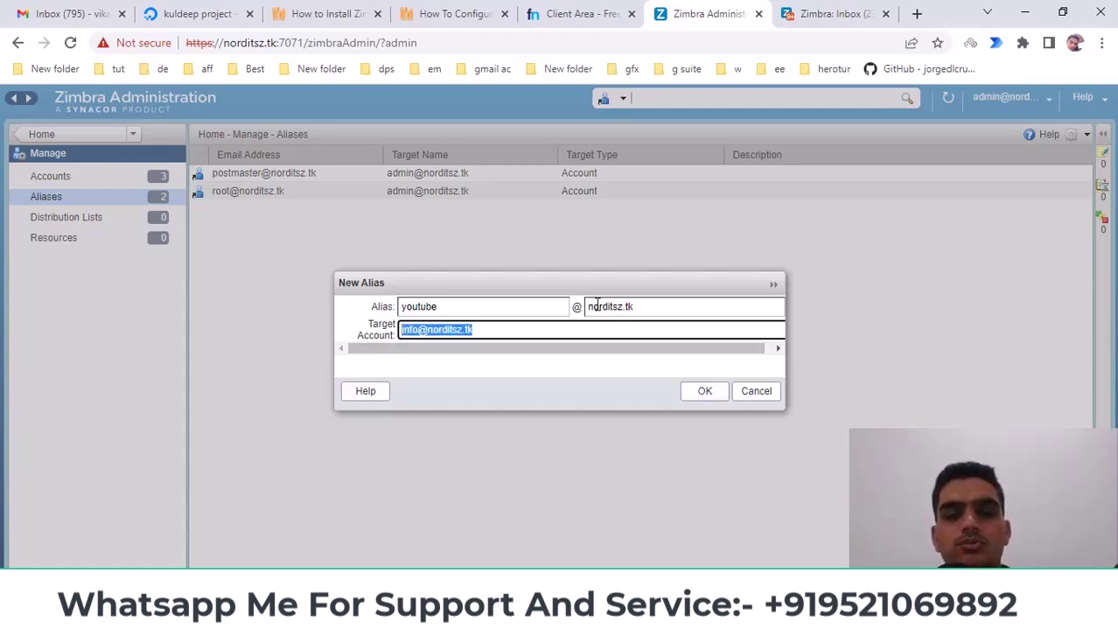
left_click(705, 391)
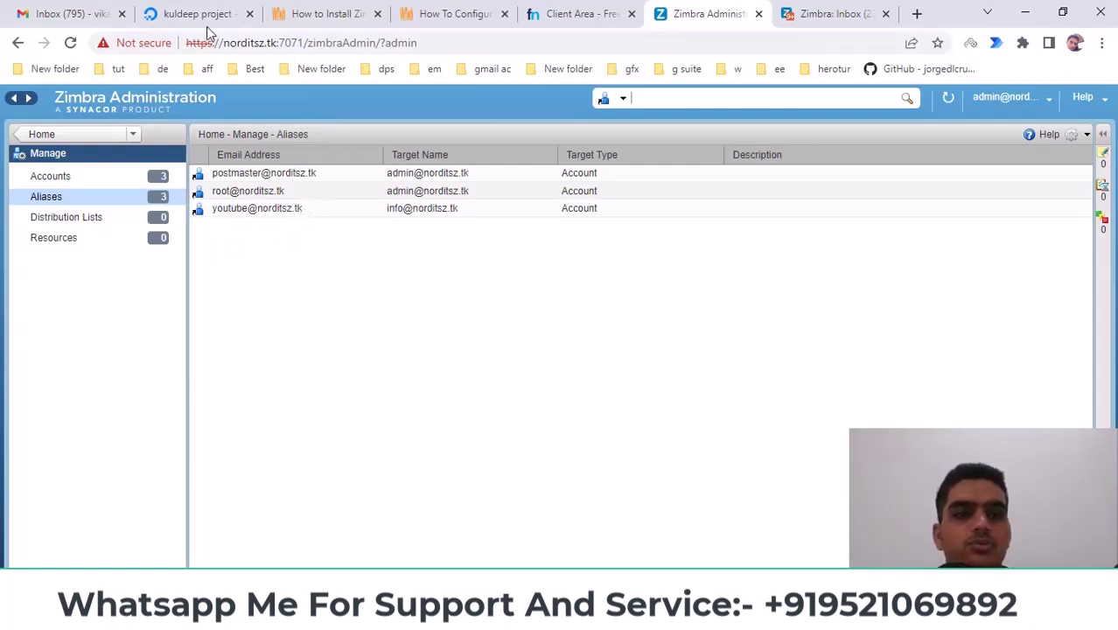
left_click_drag(224, 43, 274, 44)
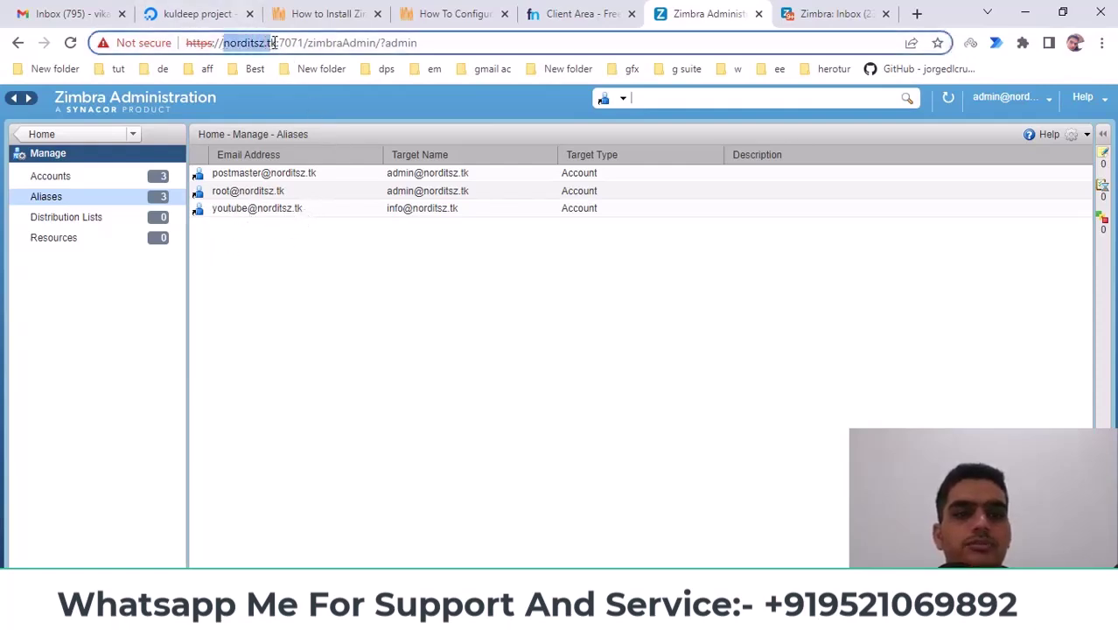
right_click(252, 45)
left_click(289, 134)
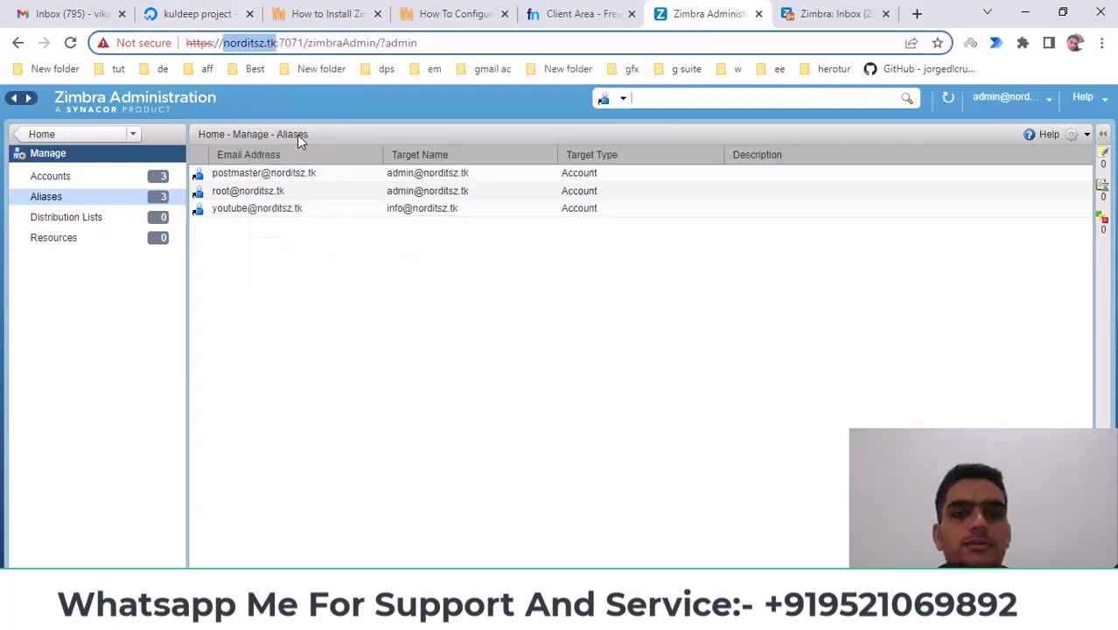
left_click(878, 9)
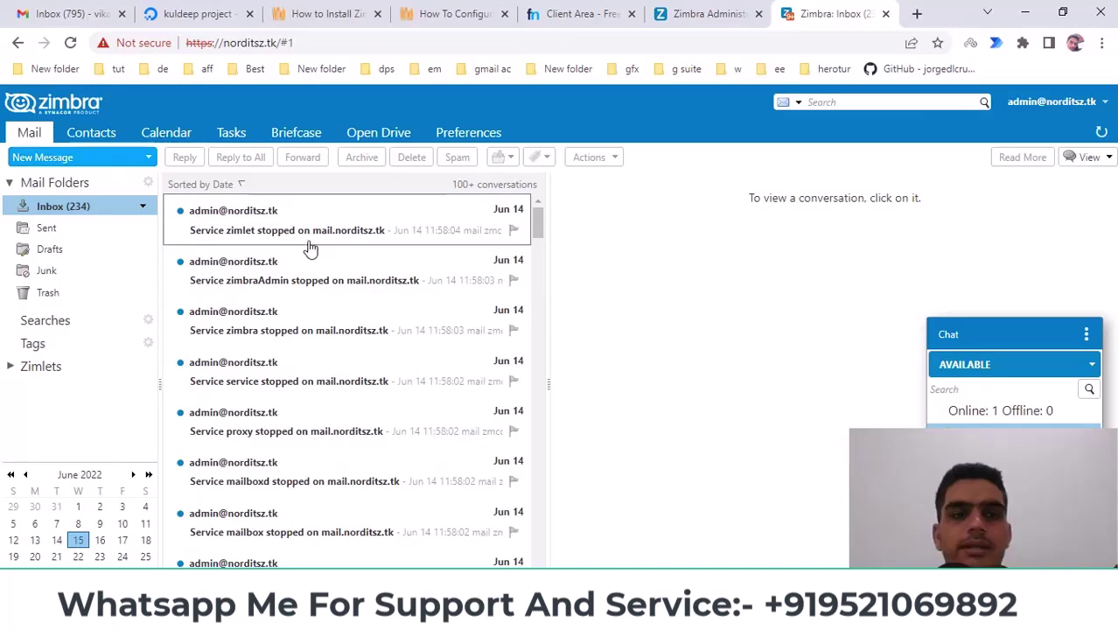
key("c")
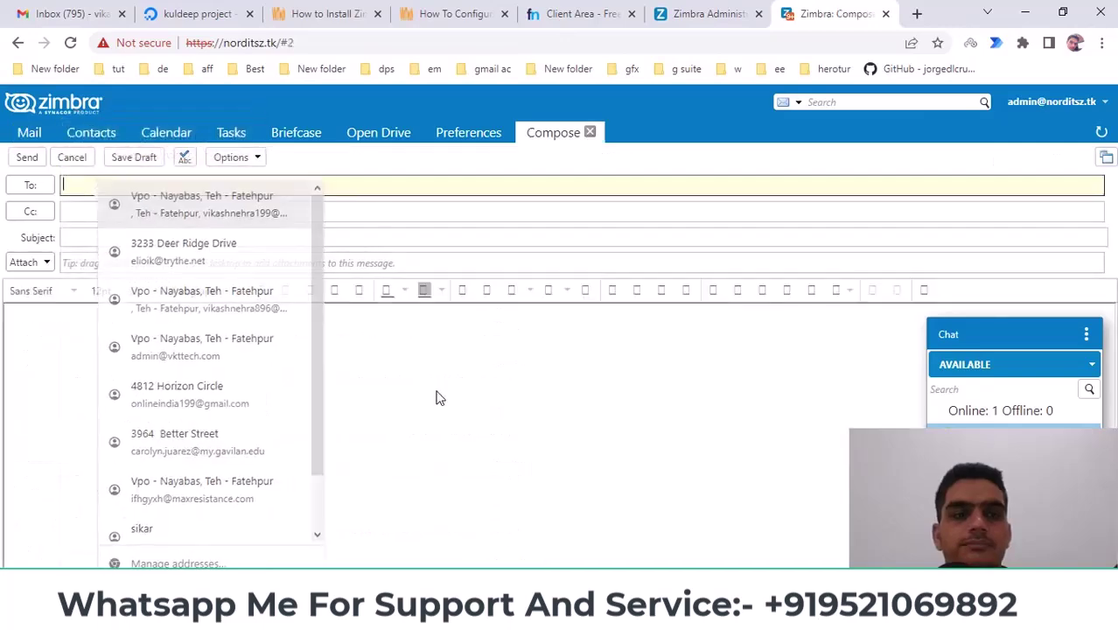
left_click(77, 186)
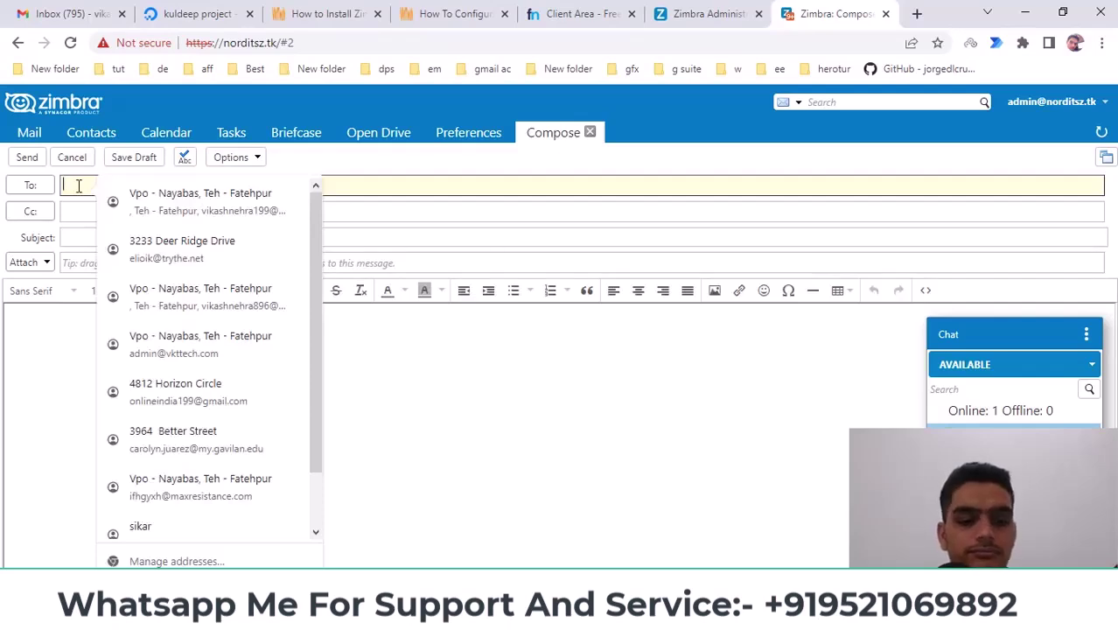
type("youtube")
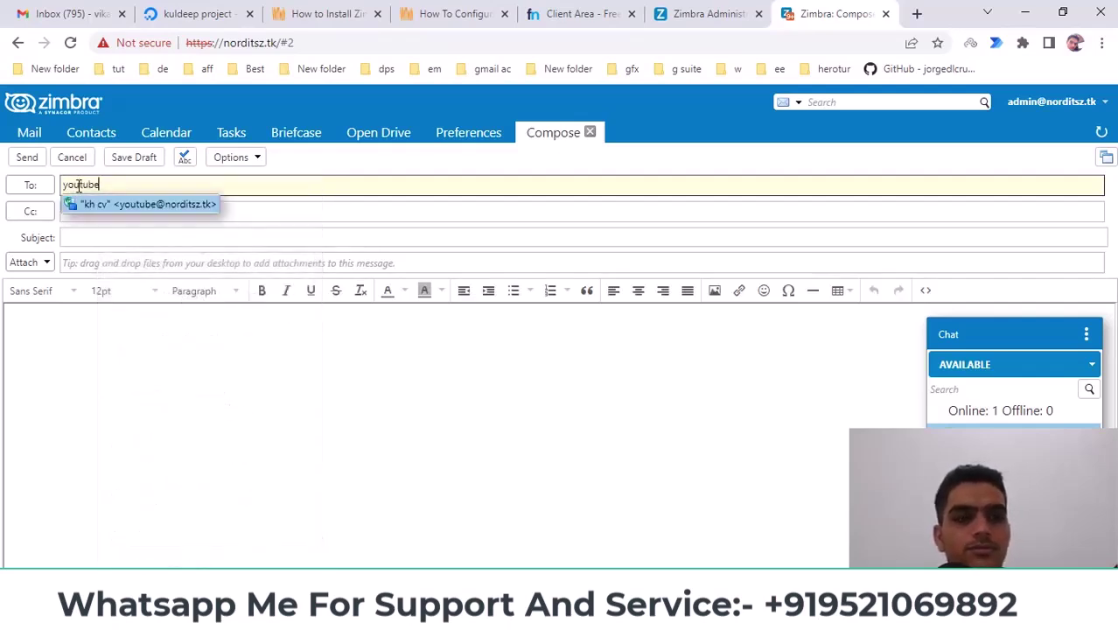
left_click(182, 207)
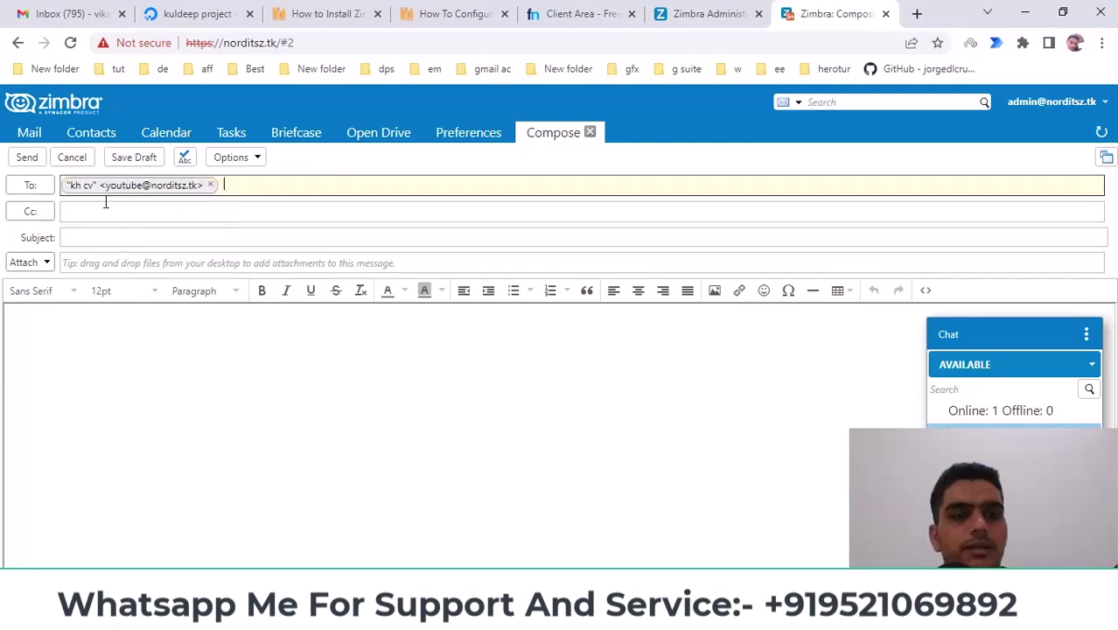
left_click(67, 237)
type("fgfsgfs")
left_click(140, 400)
type("gdsgsfdgsfgsfg")
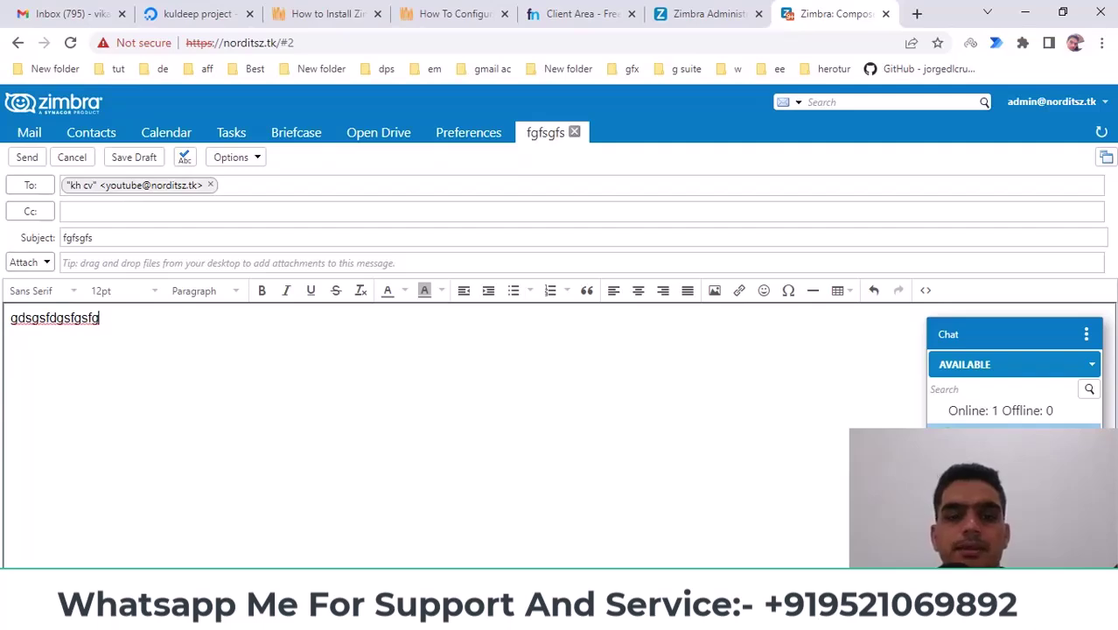
Reload the webmail page in the private window to reach the Zimbra sign-in screen
left_click(551, 534)
left_click(68, 43)
left_click(622, 168)
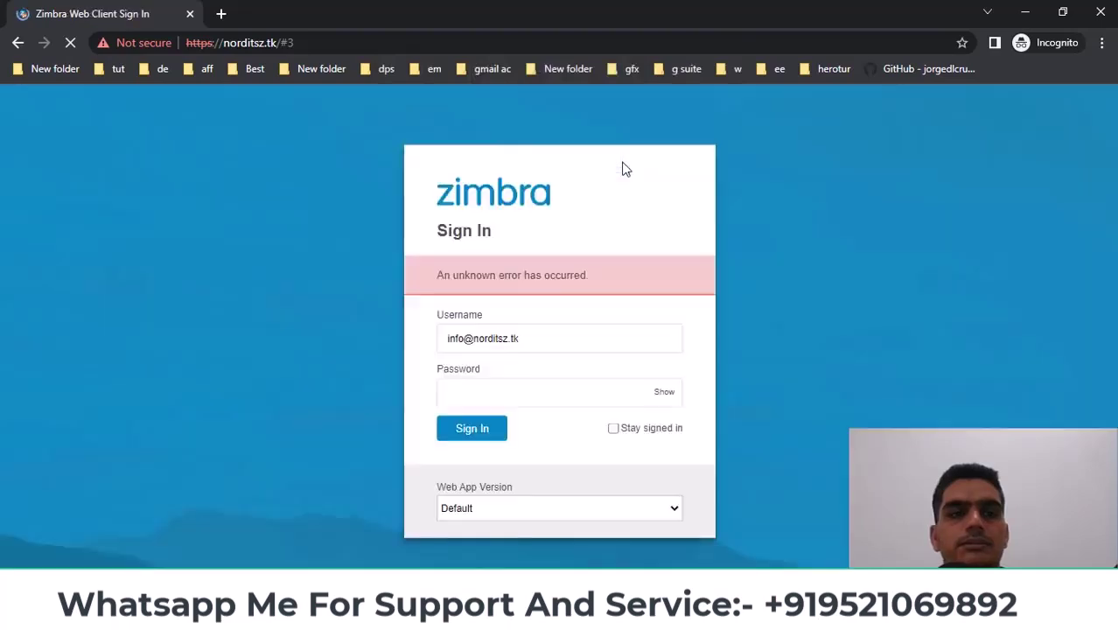
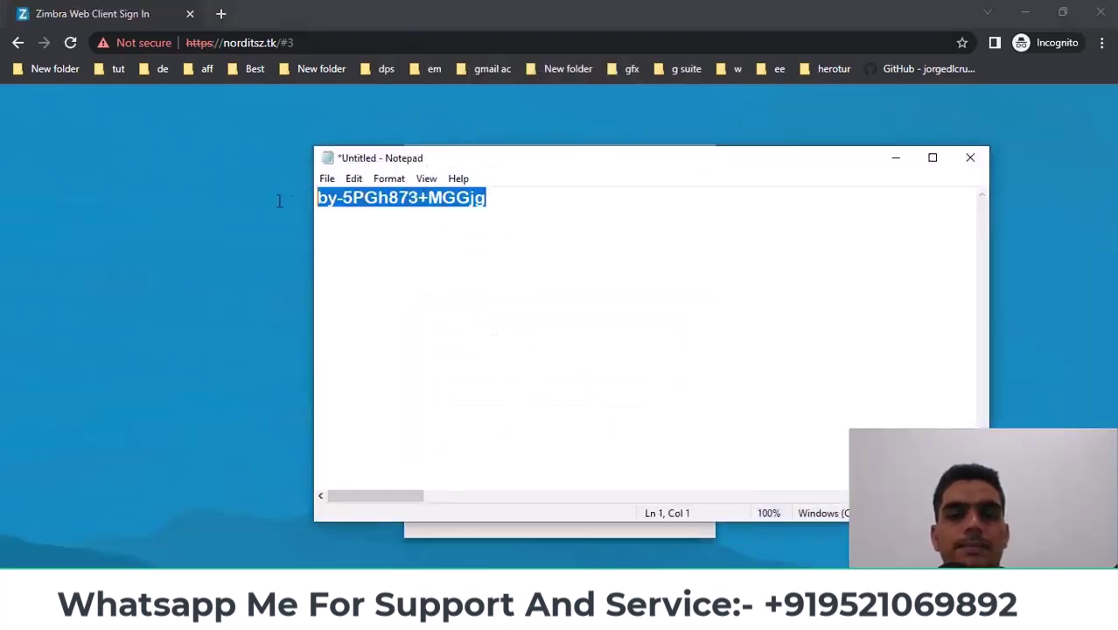
Sign in to the private-window Zimbra mailbox with the pasted password
left_click(895, 159)
key("ctrl+v")
key("Return")
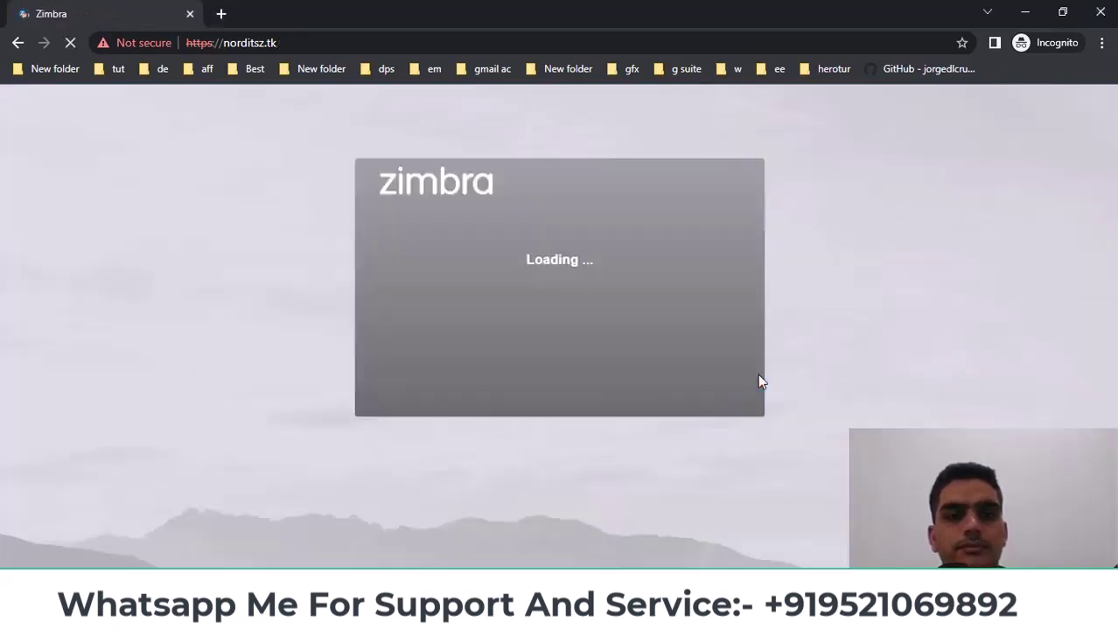
mouse_move(464, 617)
left_click(404, 514)
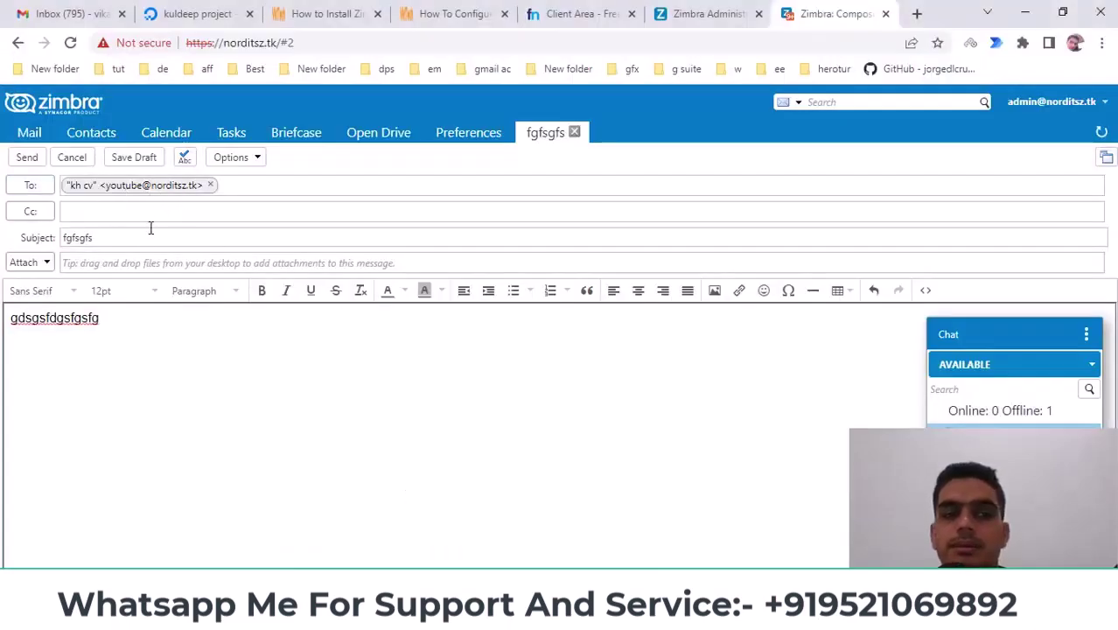
left_click(25, 158)
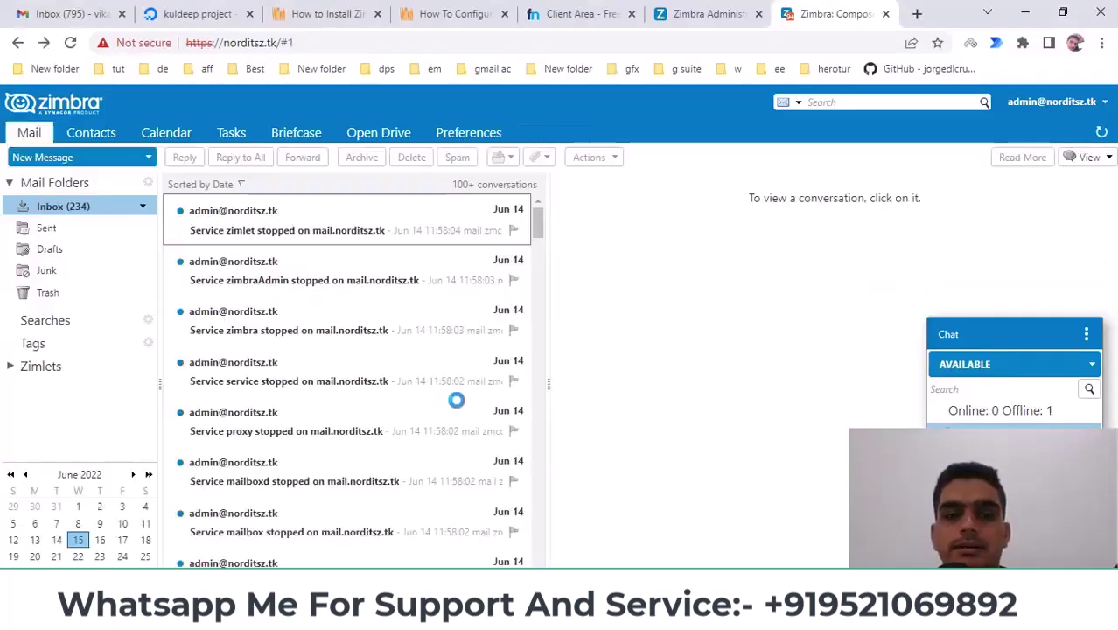
Open the received 'fgfsgfs' message in the alias's inbox, then return to the Zimbra Administration tab
left_click(508, 545)
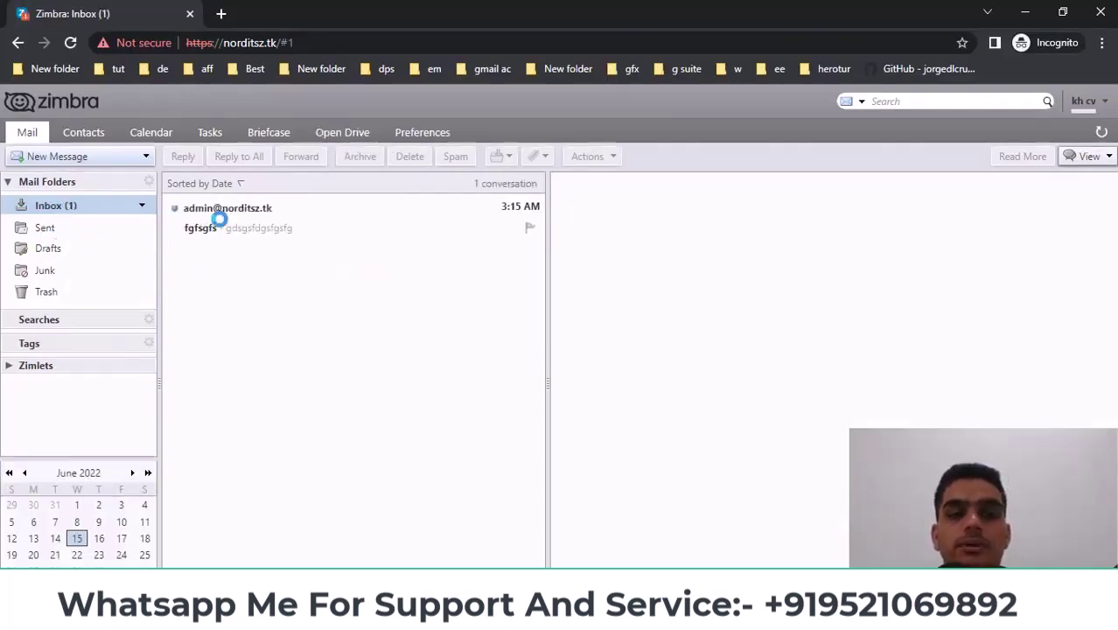
left_click(242, 230)
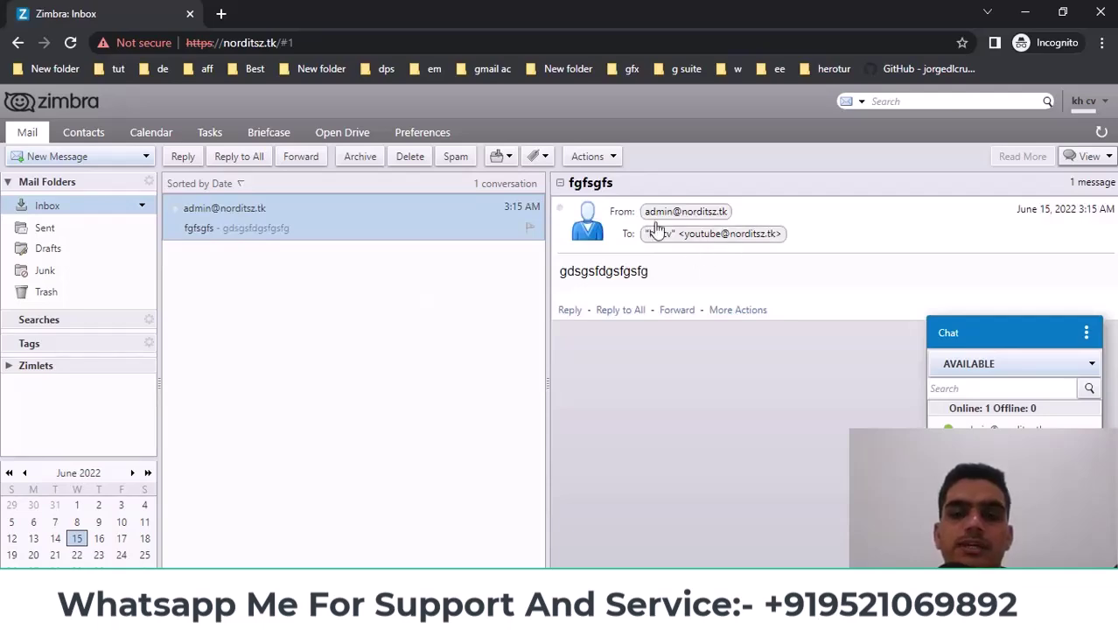
left_click(462, 616)
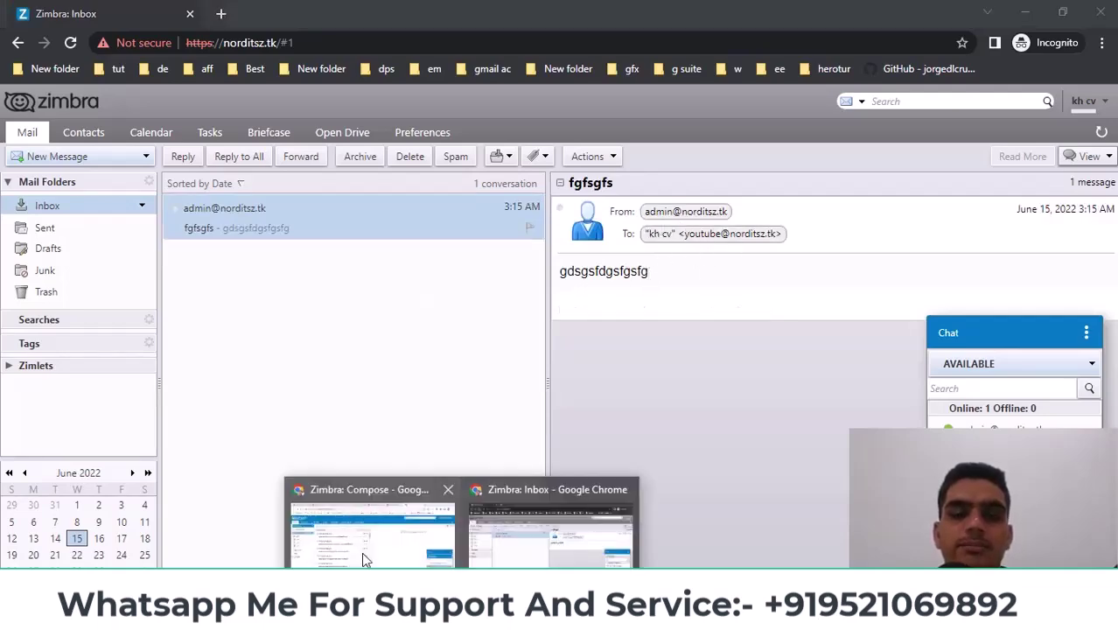
left_click(365, 560)
left_click(706, 13)
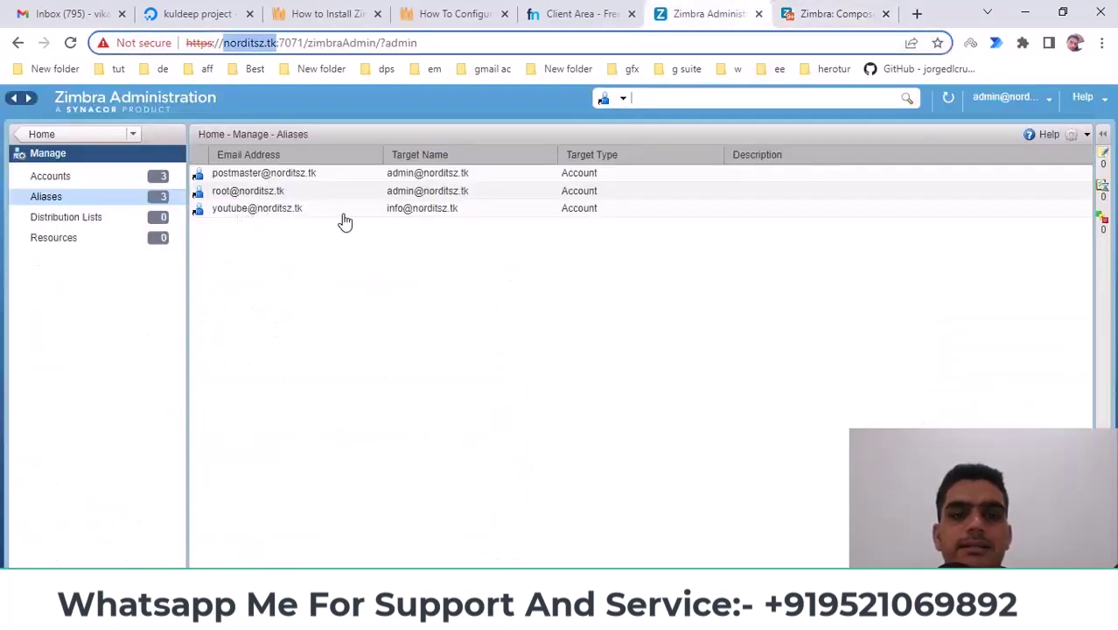
Show the empty Distribution Lists page under Manage and open its gear menu
left_click(396, 213)
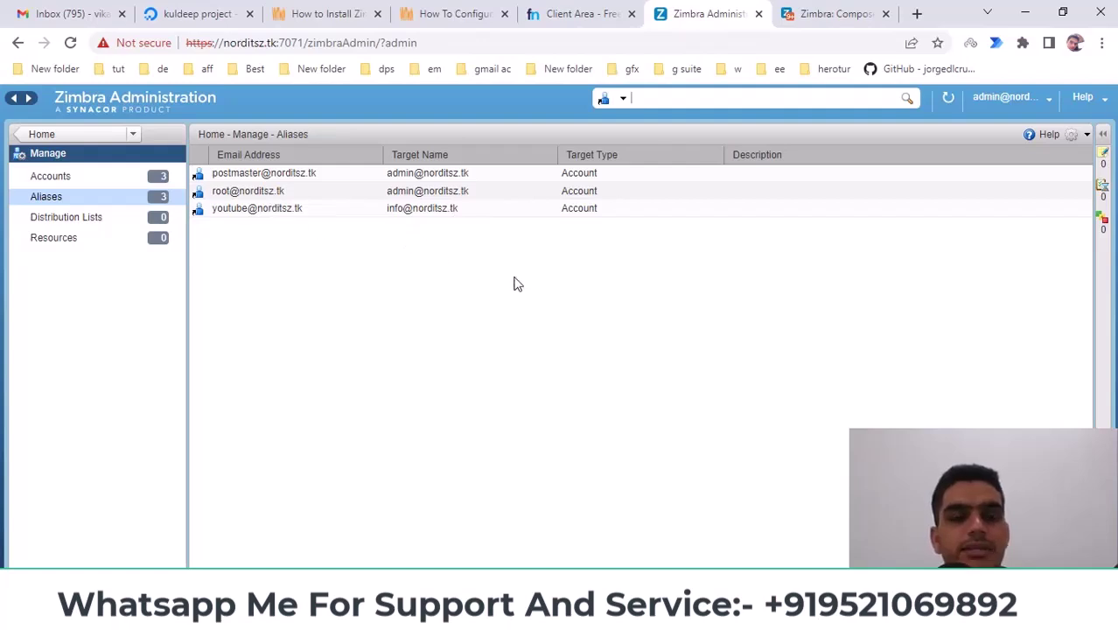
left_click(63, 222)
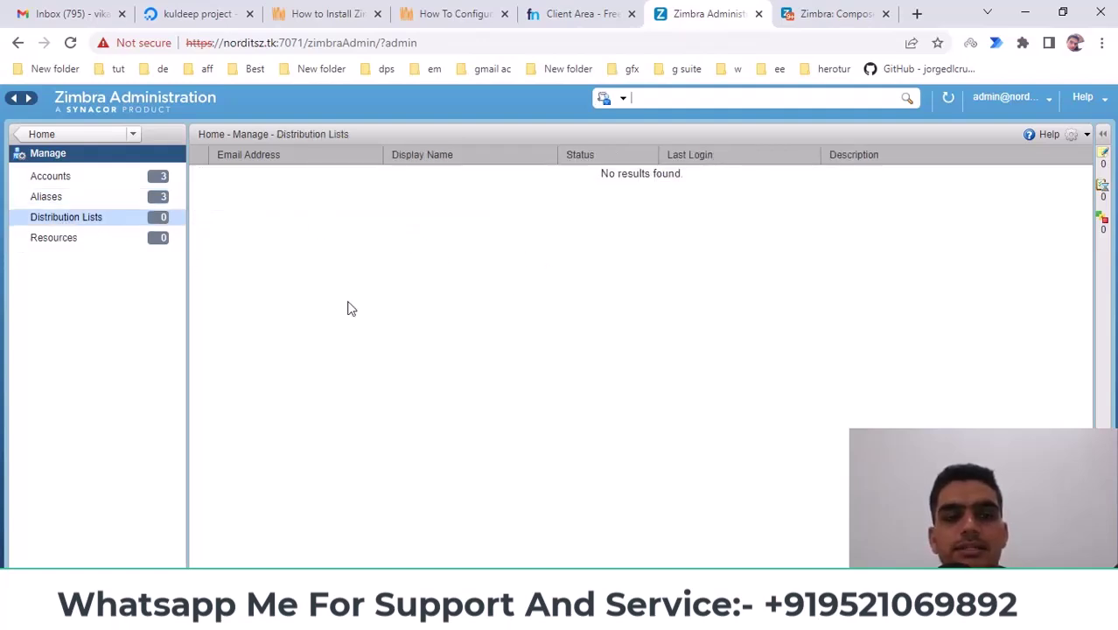
left_click(1078, 138)
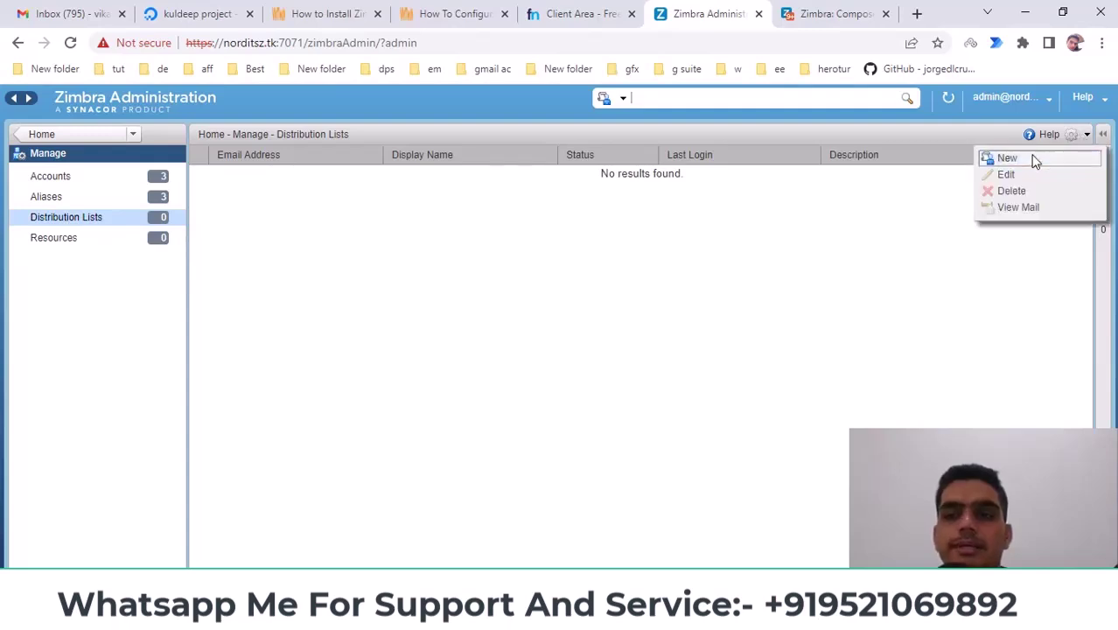
left_click(1034, 159)
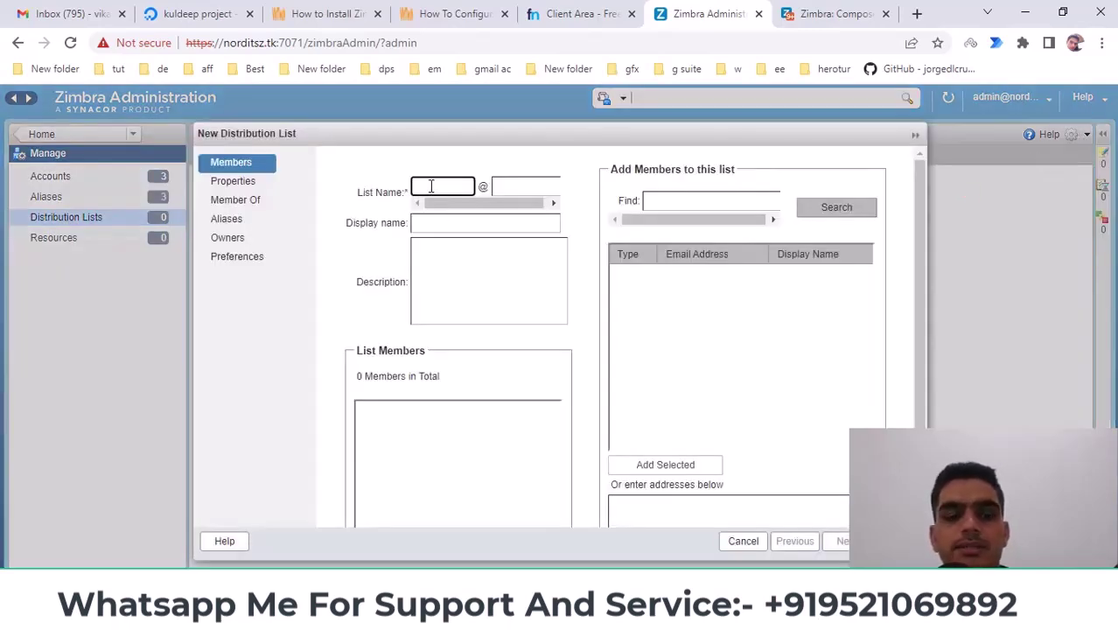
type("support")
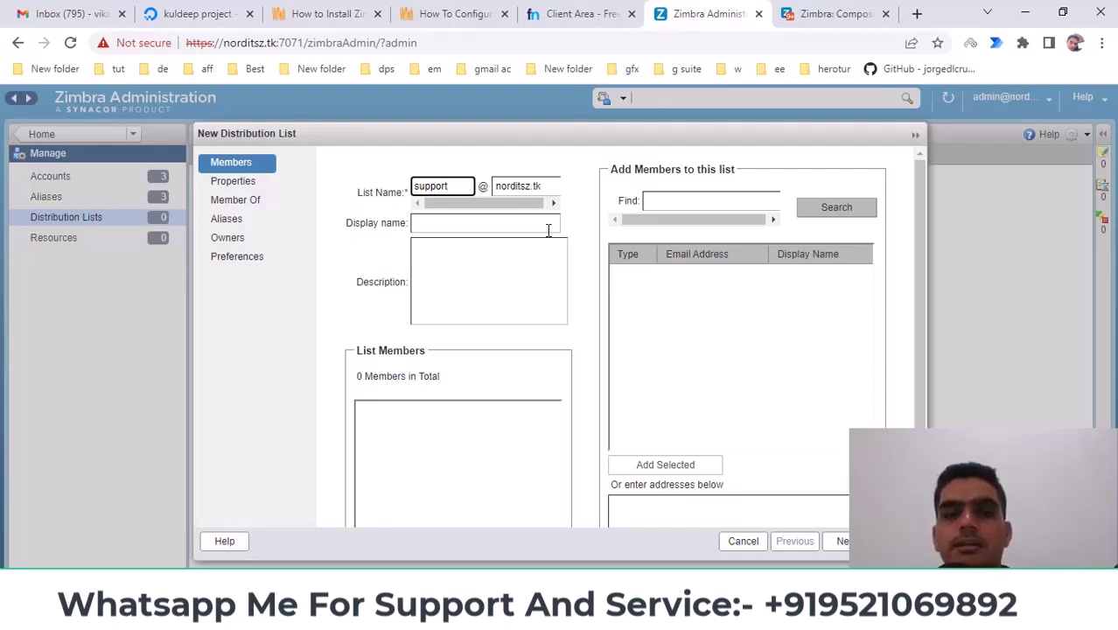
left_click_drag(414, 186, 512, 186)
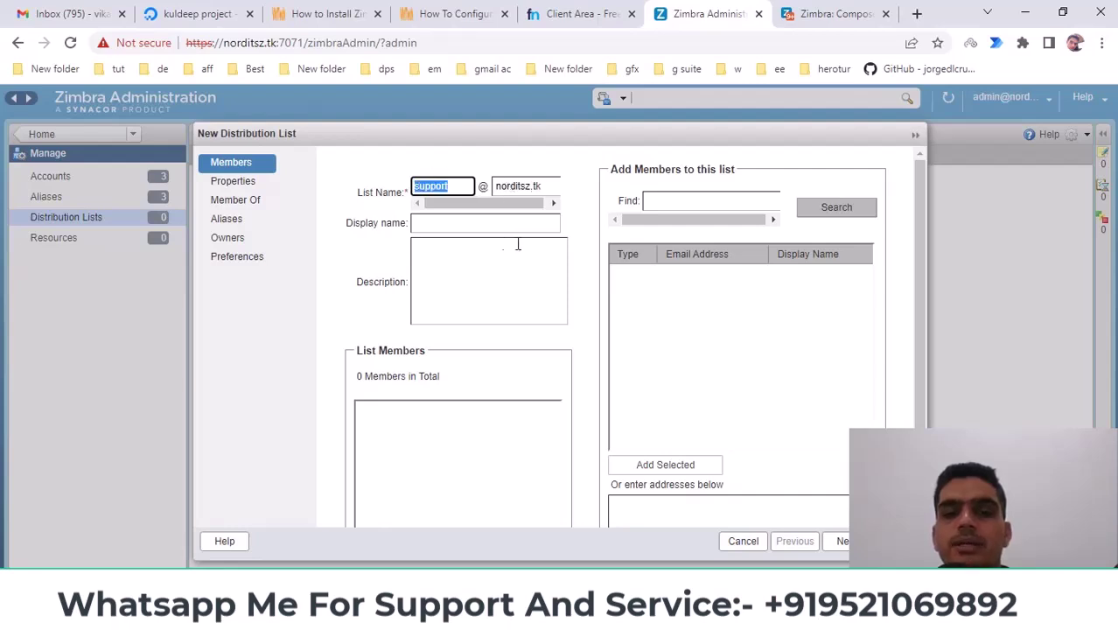
left_click(716, 202)
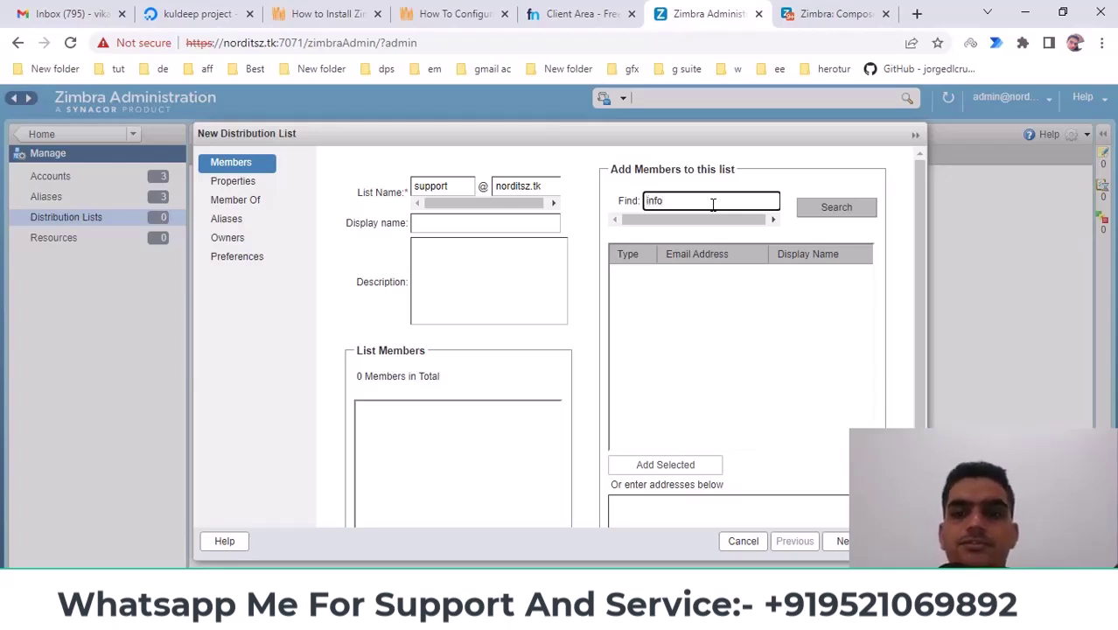
Find the admin account and add it as a member of the support list
left_click(837, 210)
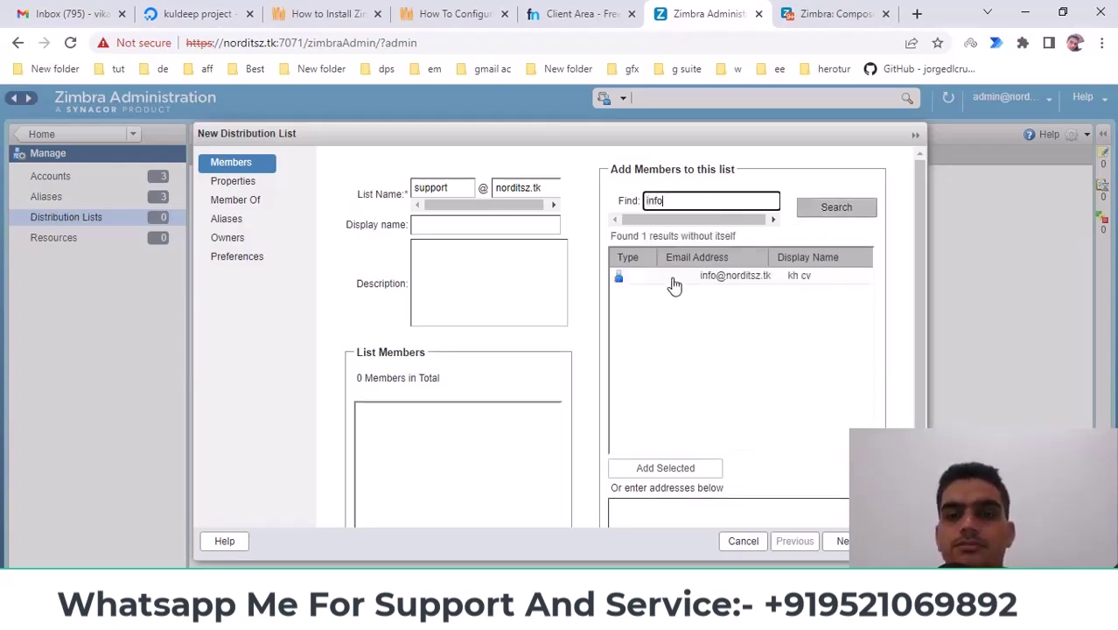
left_click(673, 278)
type("adm")
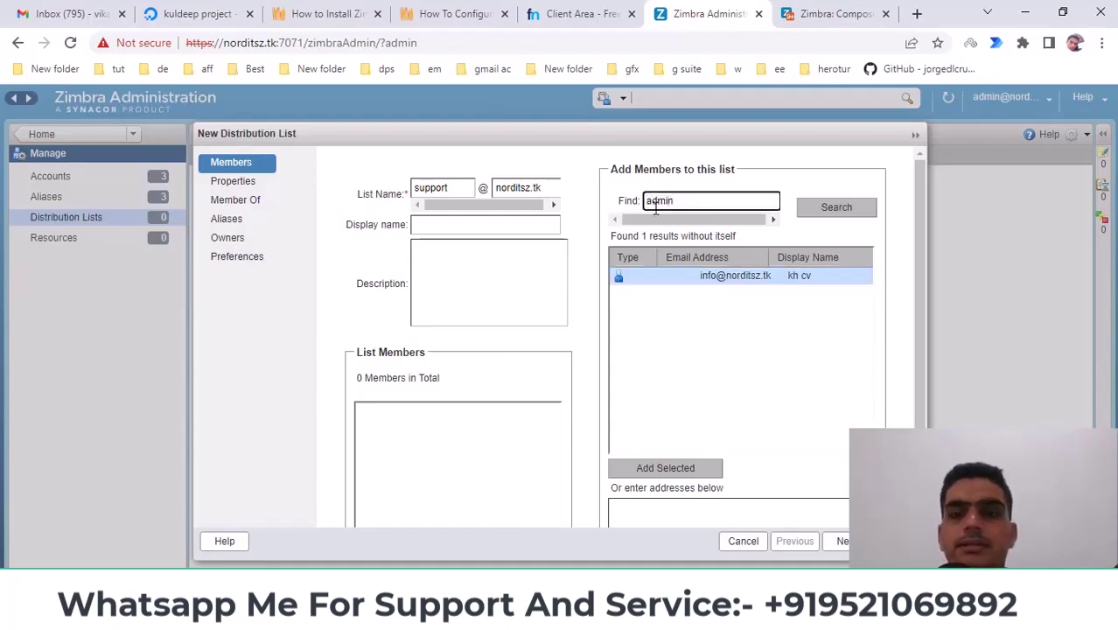
left_click(831, 207)
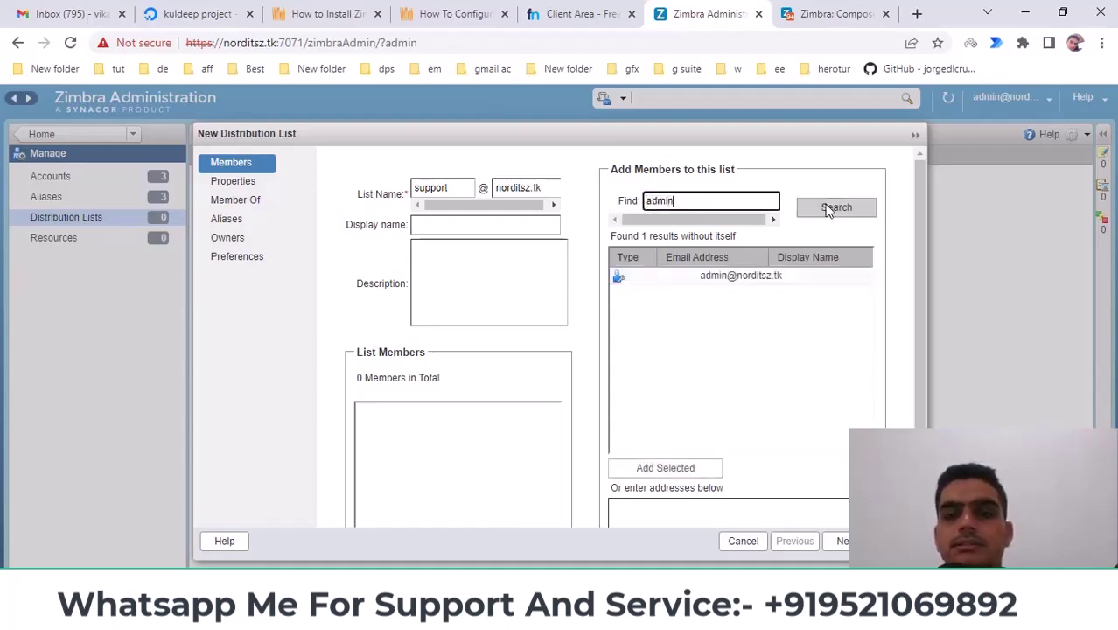
left_click(652, 282)
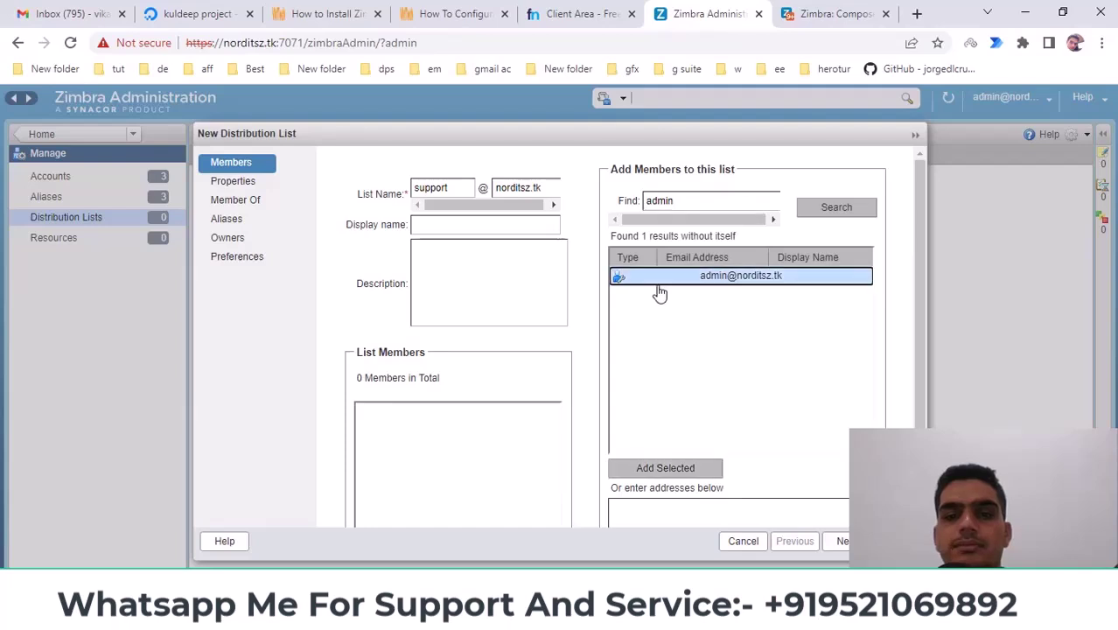
left_click(665, 469)
Search for info again and add the info account as the second member
scroll(872, 395, "down", 3)
scroll(793, 407, "up", 3)
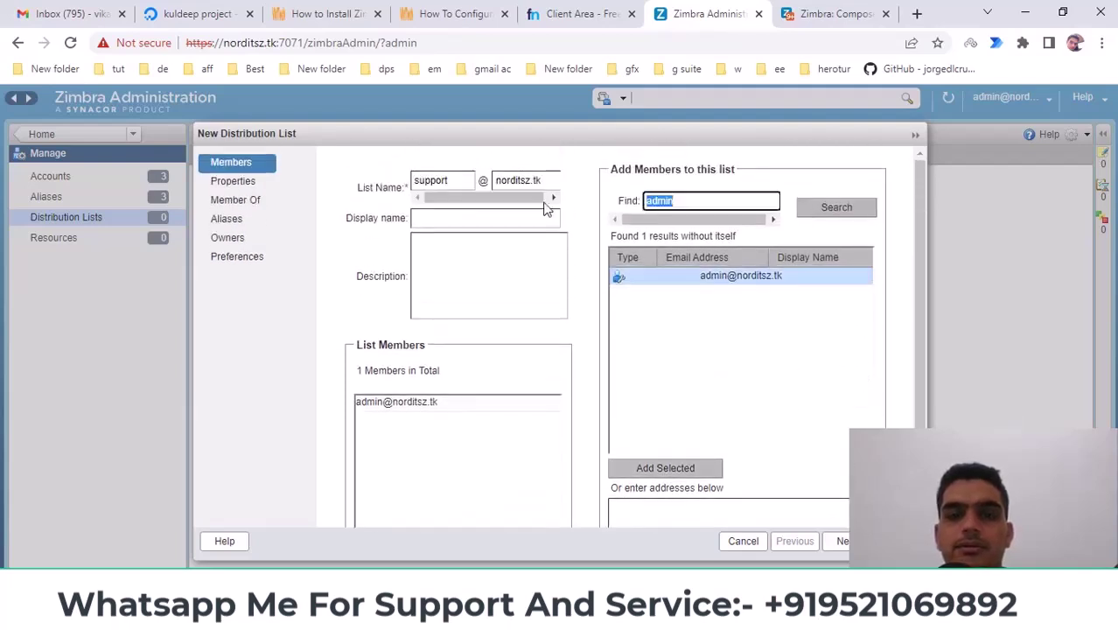
key("shift+Tab")
key("BackSpace")
type("info")
left_click(848, 209)
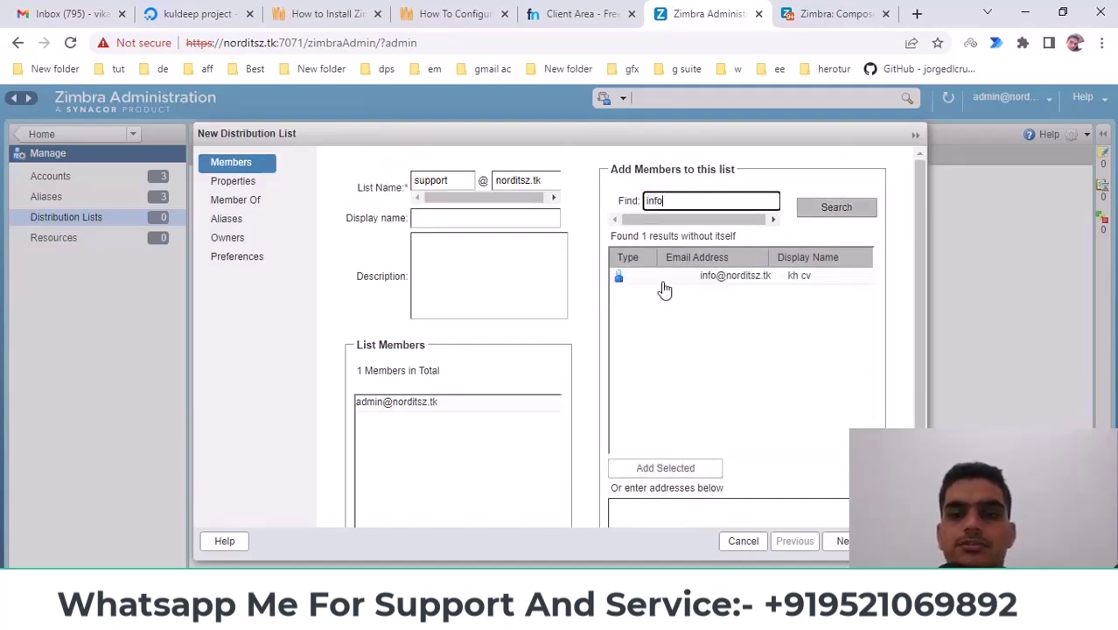
left_click(664, 280)
left_click(667, 473)
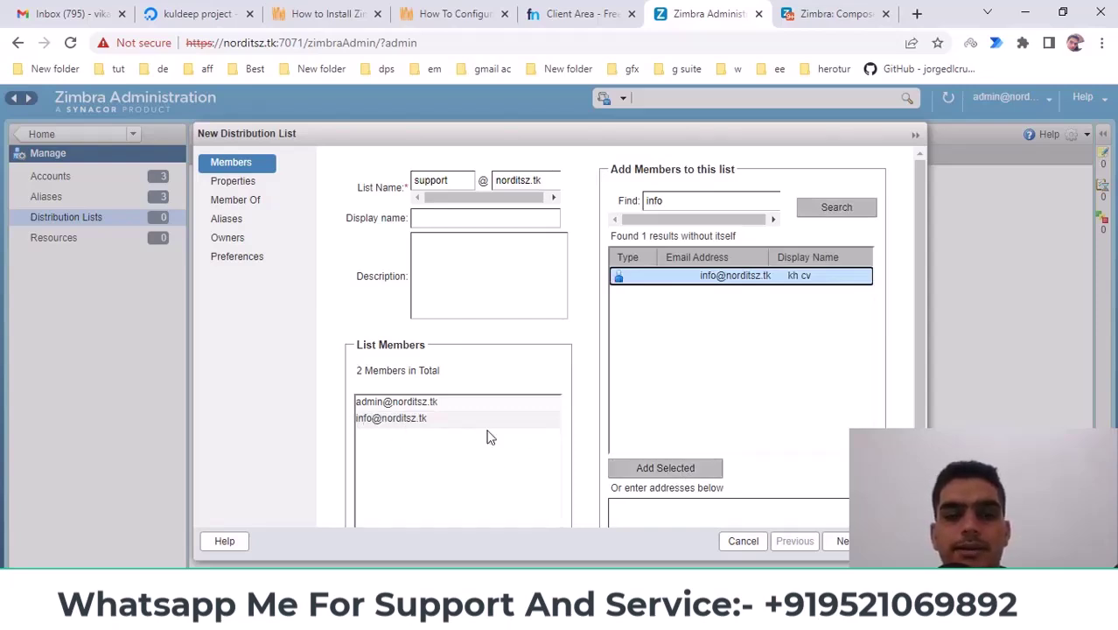
double_click(458, 179)
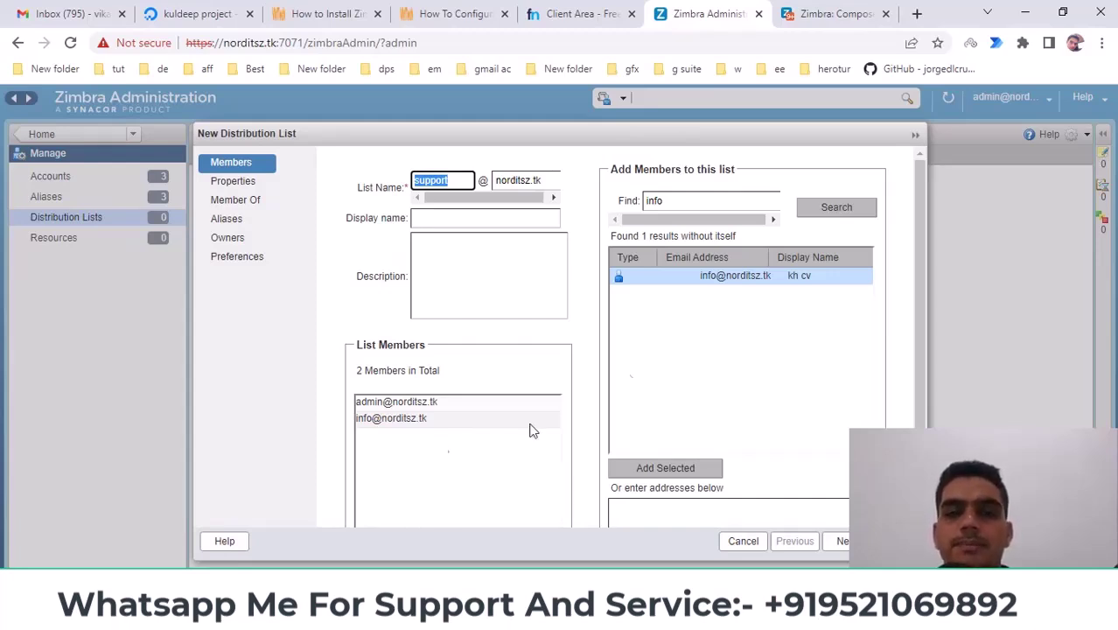
Enter 'it support' as the support list's display name
double_click(695, 203)
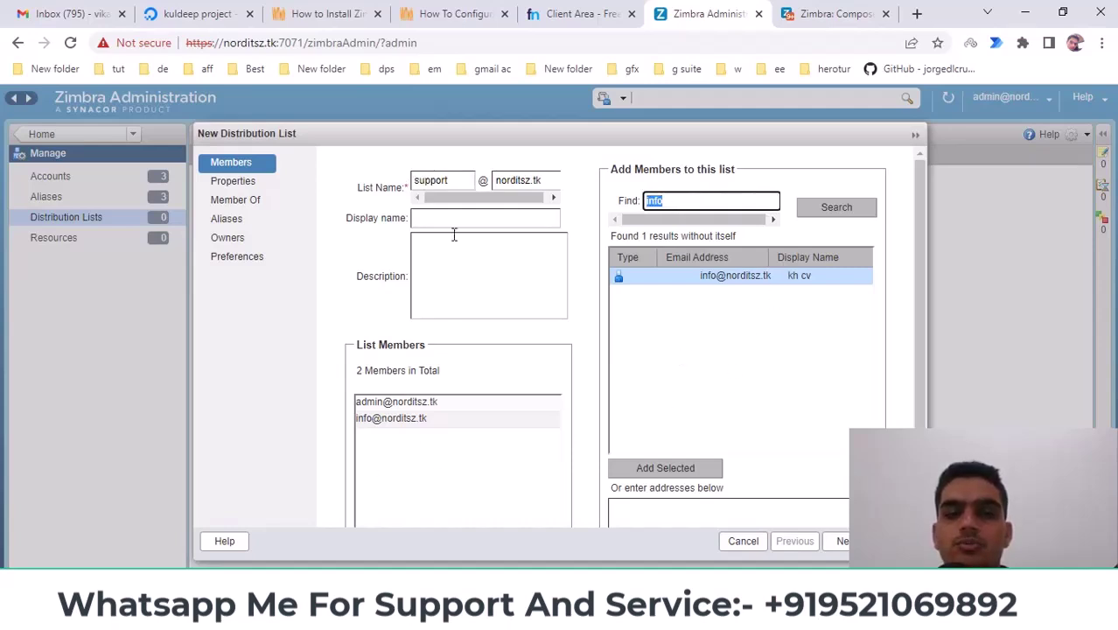
double_click(435, 180)
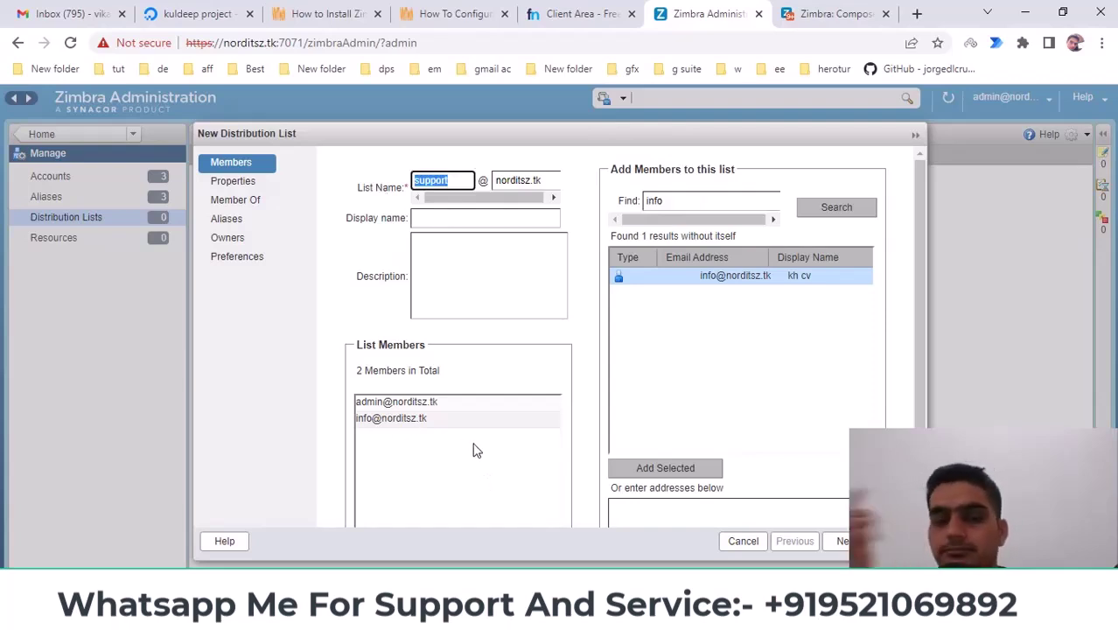
left_click(437, 217)
left_click(426, 220)
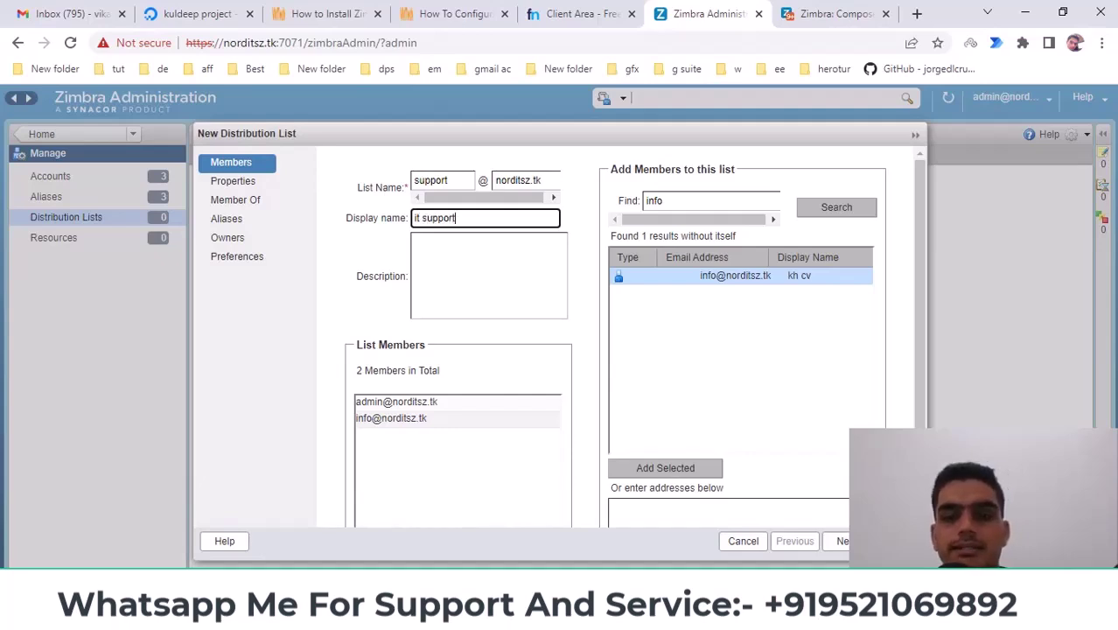
scroll(516, 374, "down", 3)
scroll(519, 377, "up", 3)
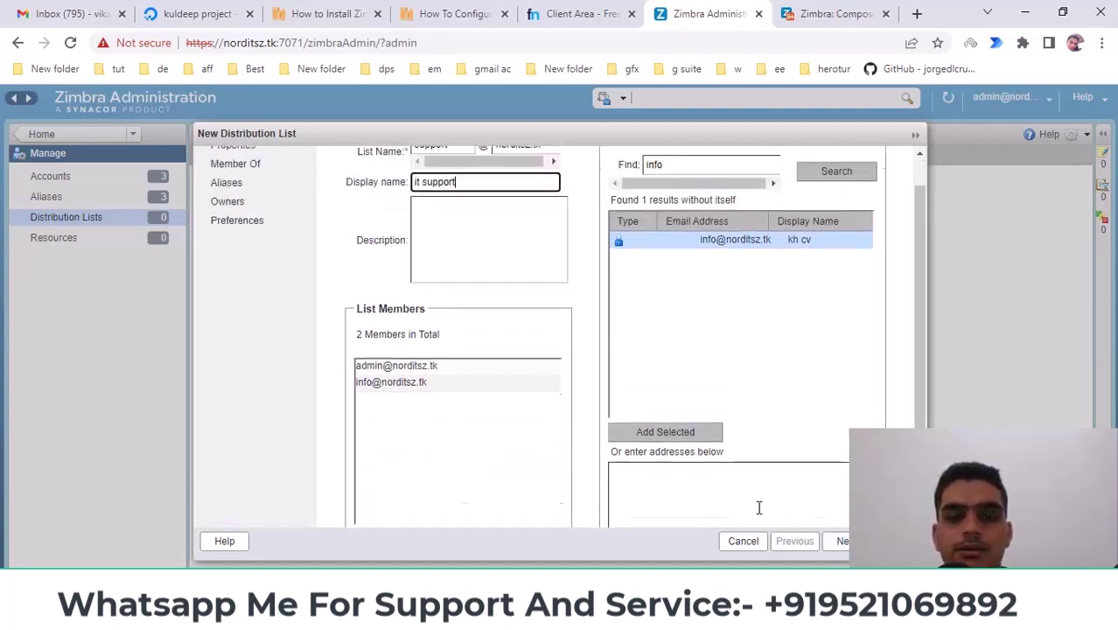
Step through the remaining wizard pages and finish creating the support list
left_click(842, 542)
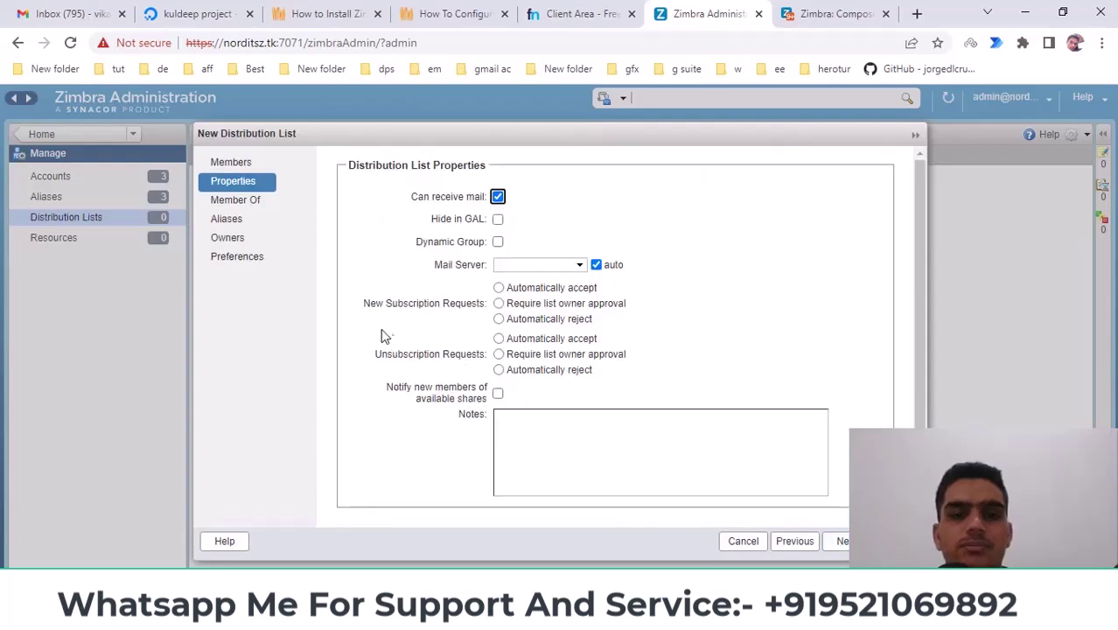
left_click(841, 542)
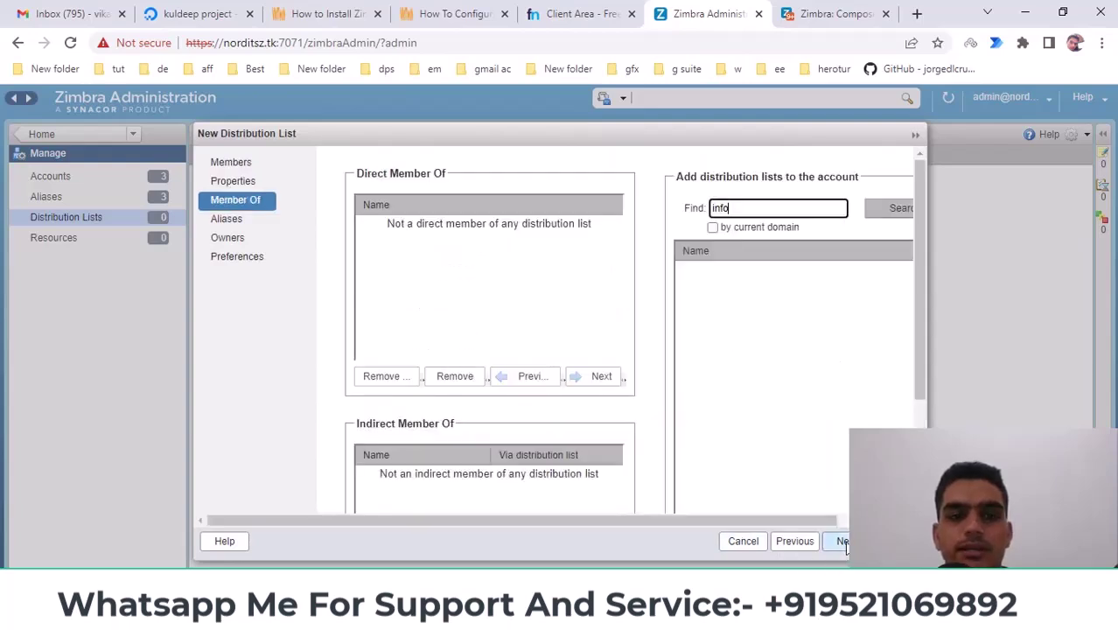
left_click(841, 542)
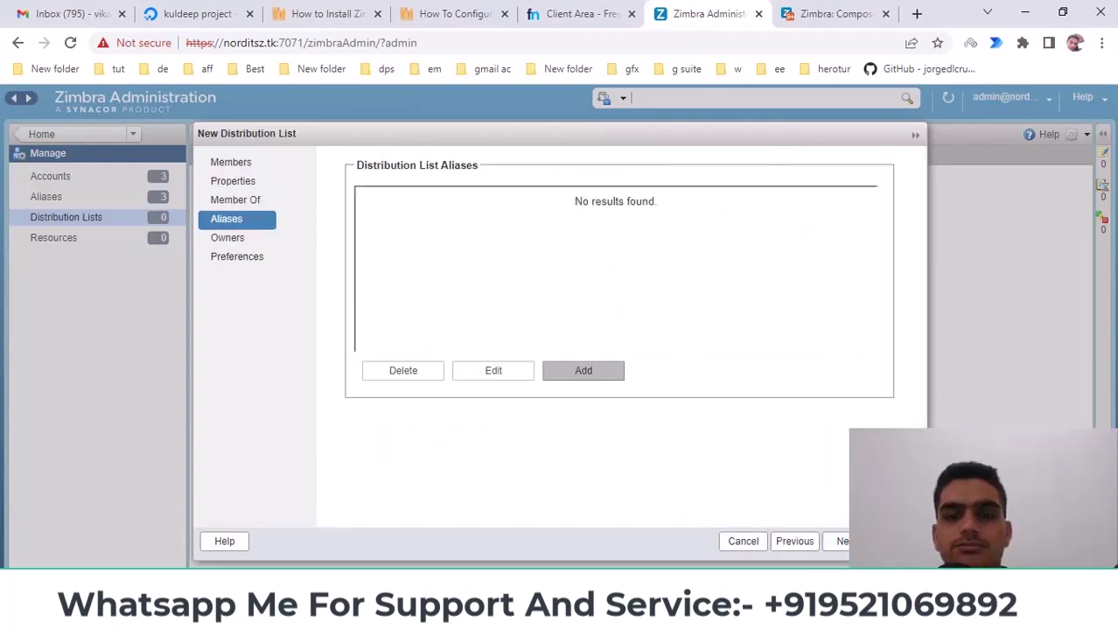
left_click(892, 541)
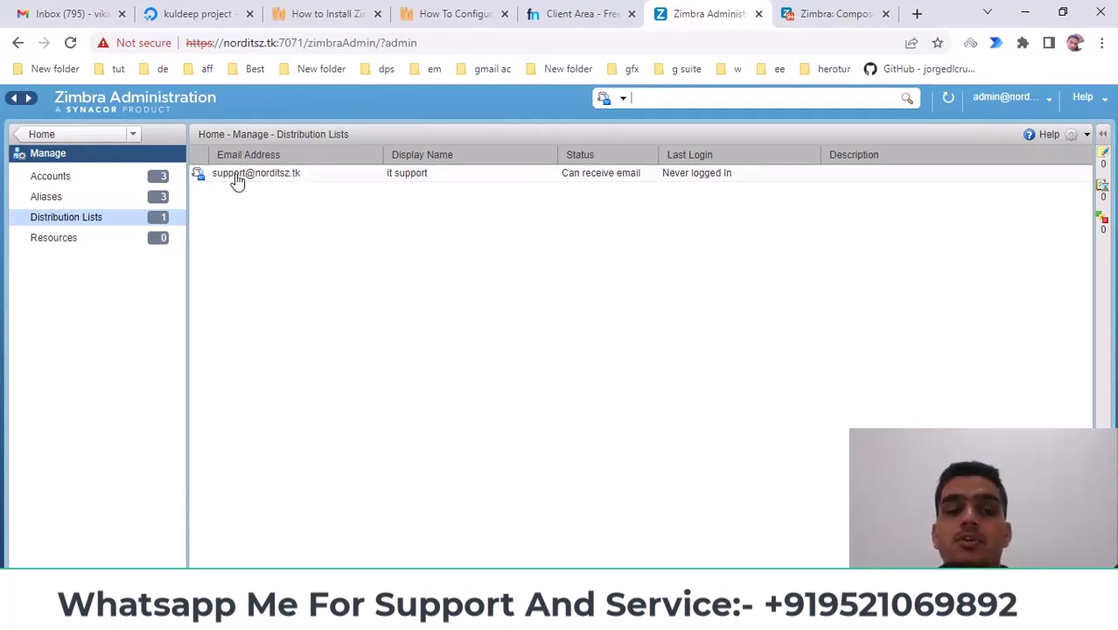
left_click(838, 13)
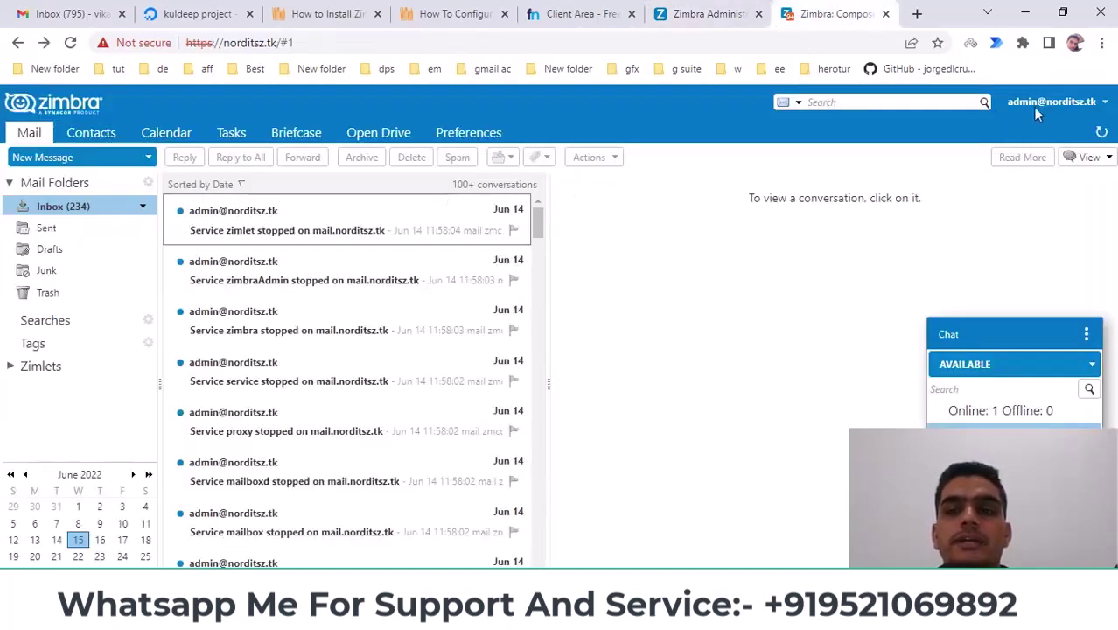
key("alt+Tab")
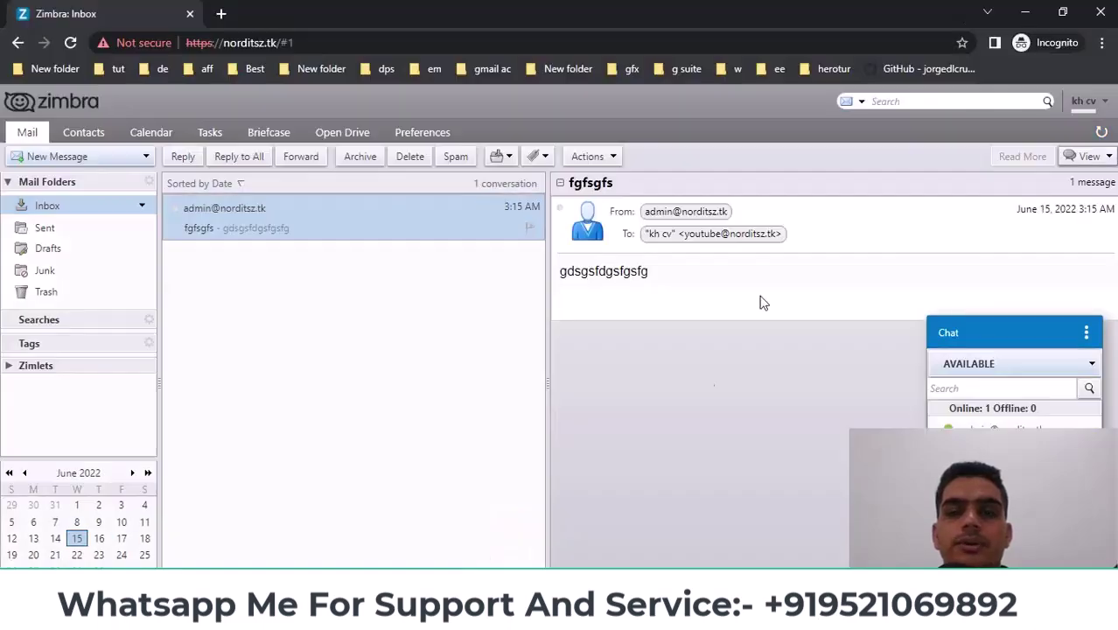
left_click(1024, 13)
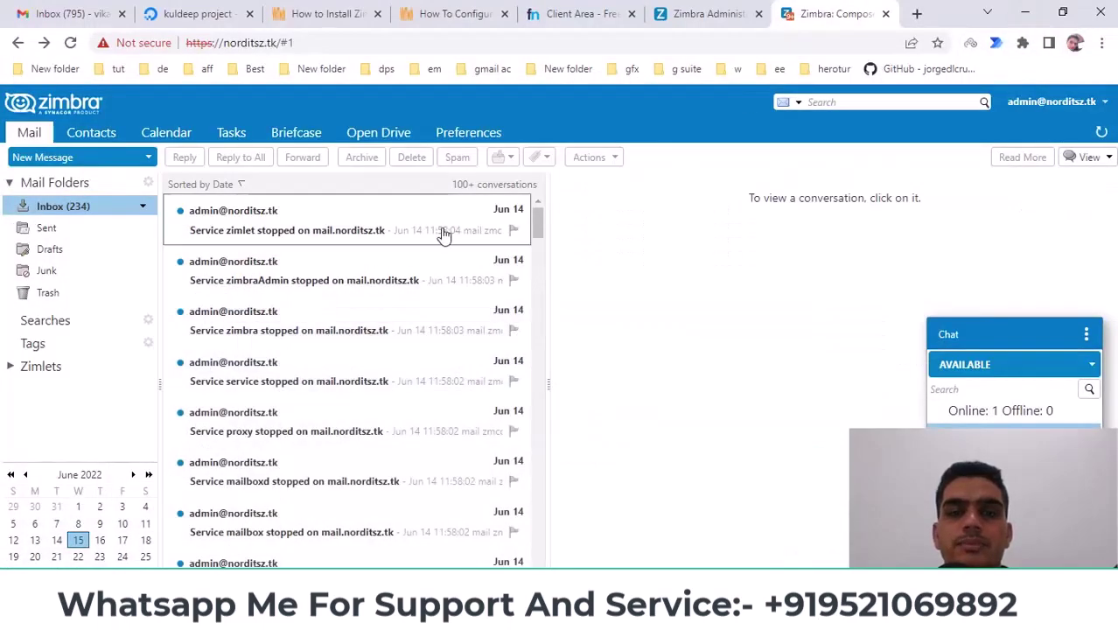
left_click(712, 10)
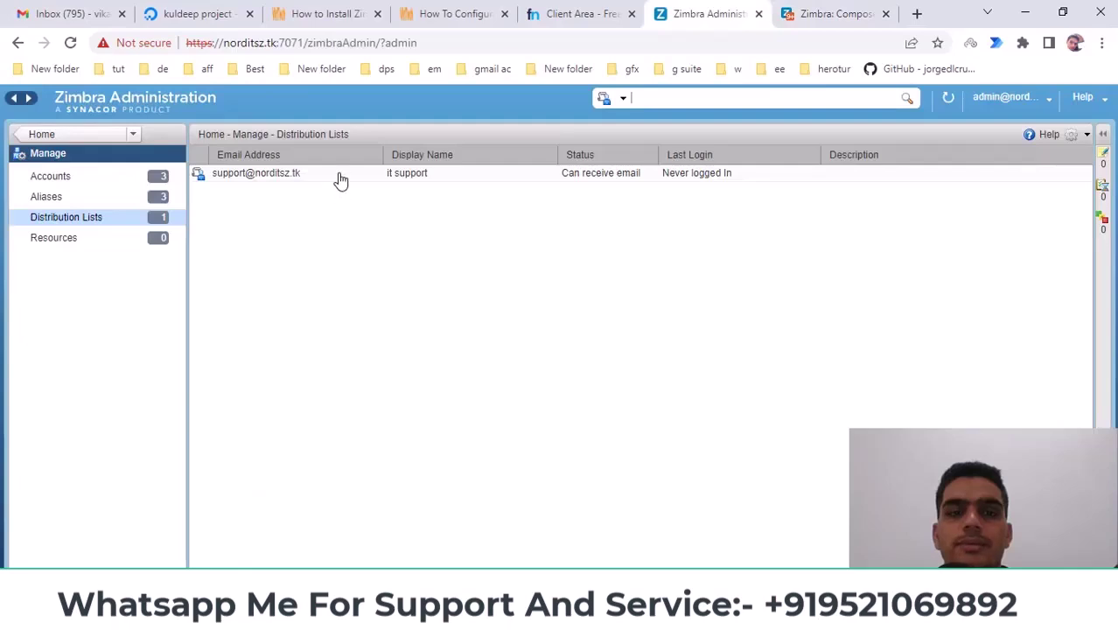
left_click(341, 180)
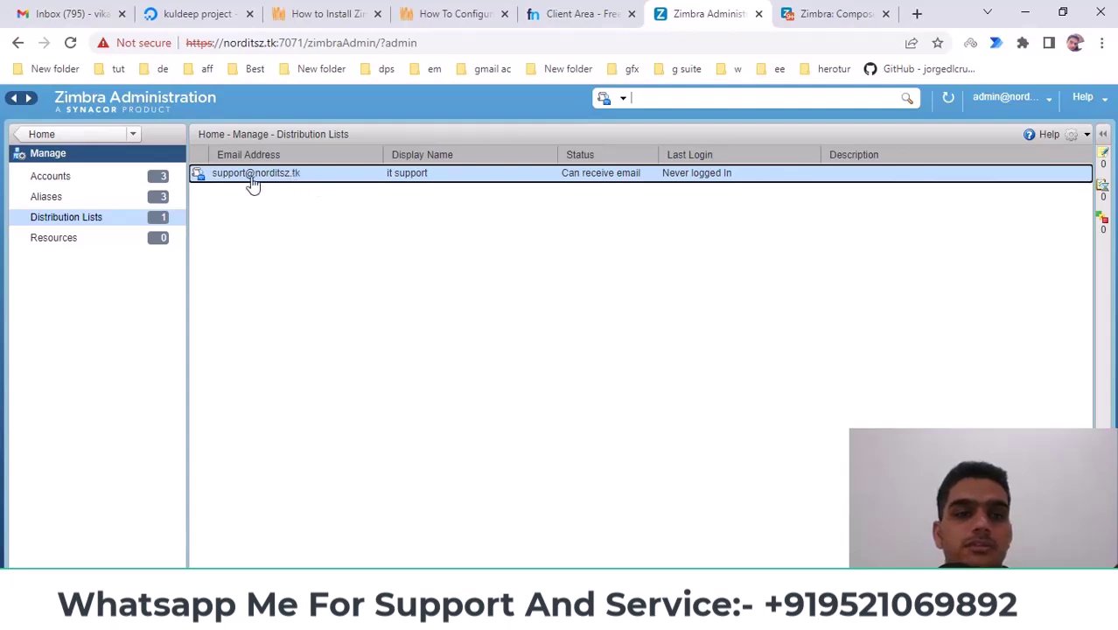
left_click_drag(224, 43, 278, 43)
key("ctrl+c")
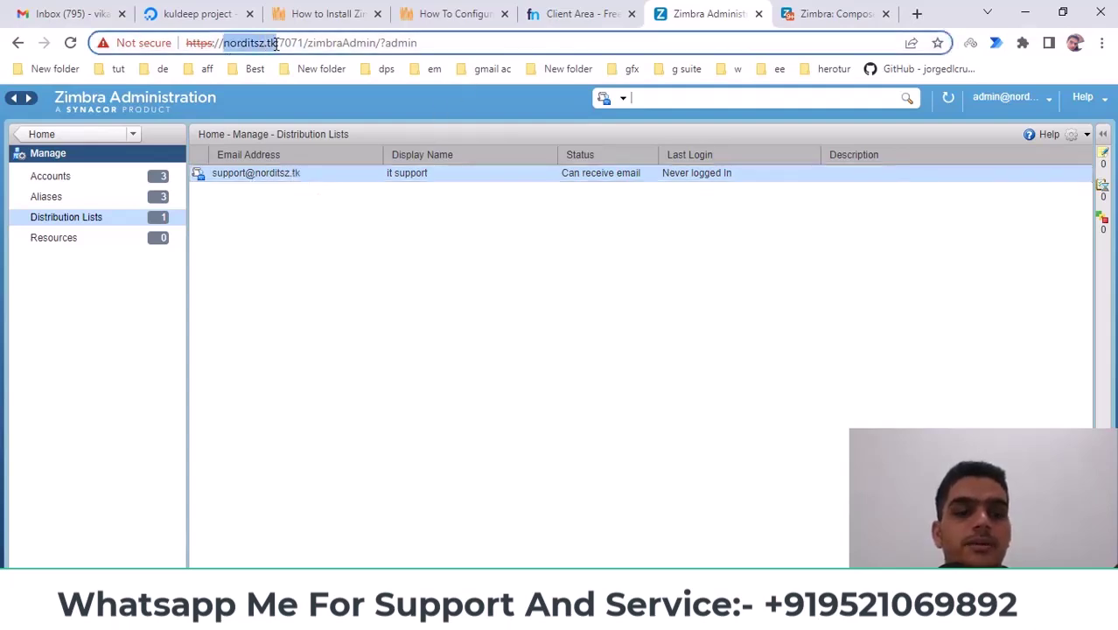
left_click(37, 8)
left_click(62, 167)
left_click(732, 260)
key("ctrl+v")
left_click(727, 291)
left_click(726, 260)
double_click(734, 256)
left_click(737, 257)
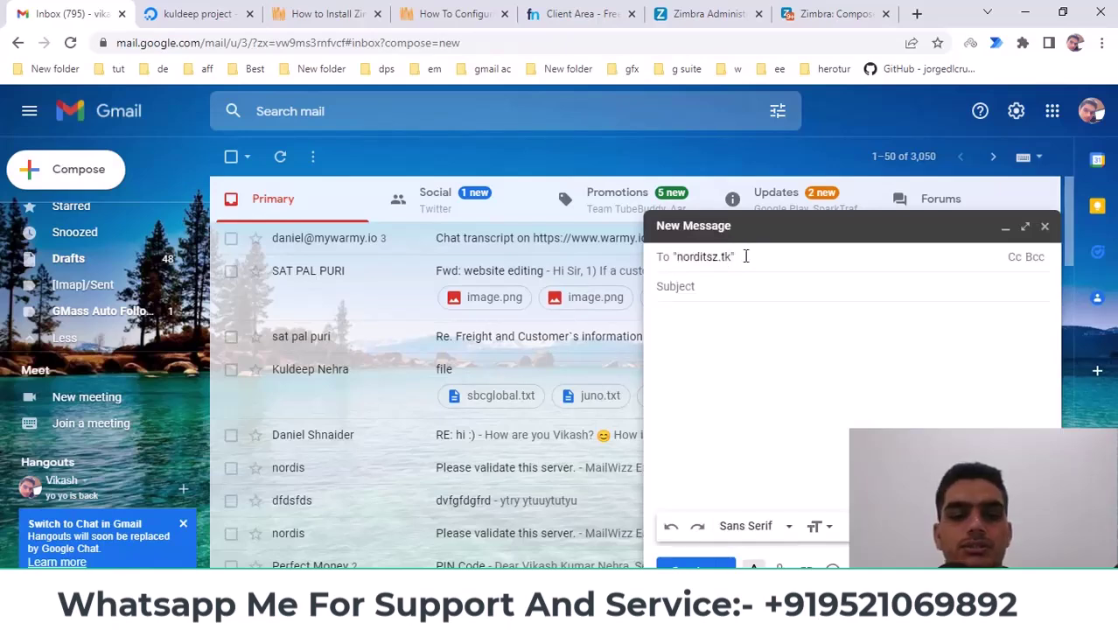
left_click_drag(745, 256, 525, 263)
key("ctrl+c")
key("BackSpace")
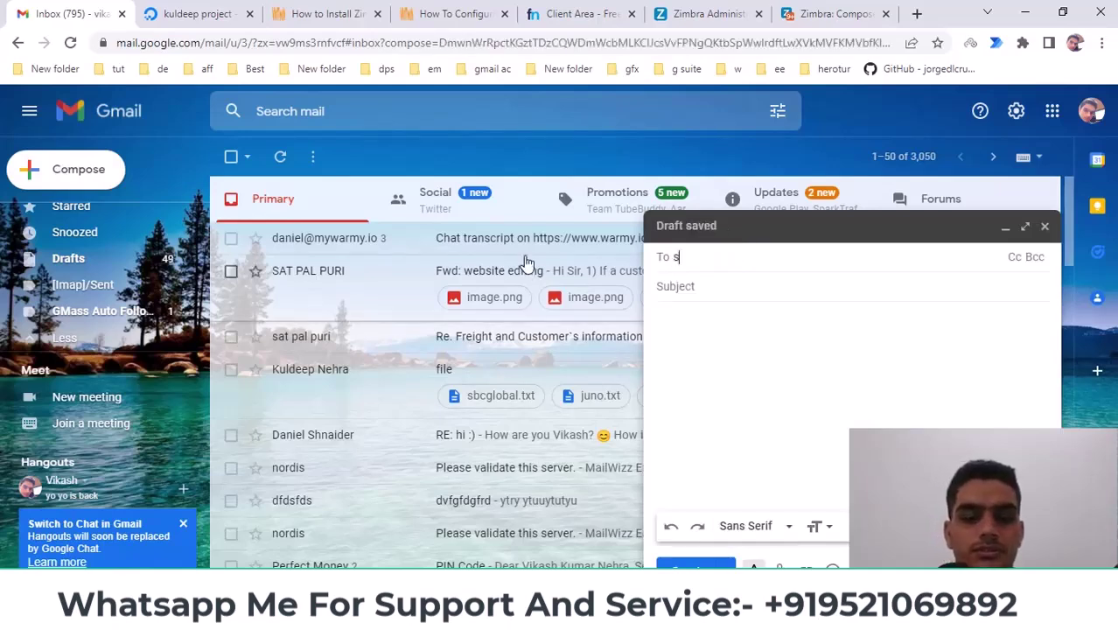
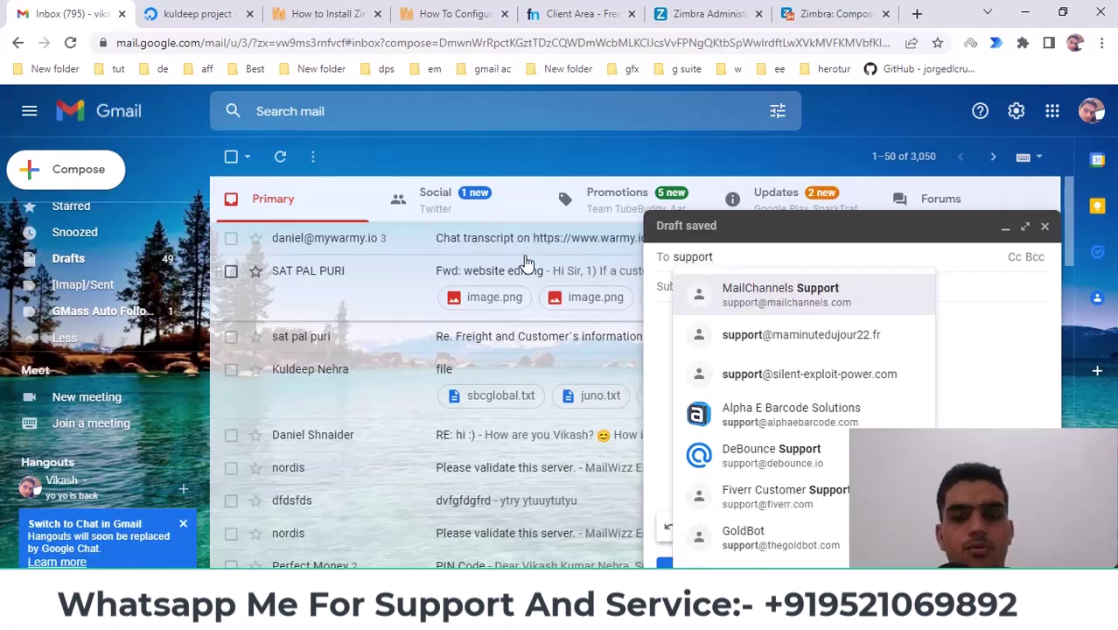
key("ctrl+v")
Give the message subject 'hi' and send it to the support list
left_click(718, 290)
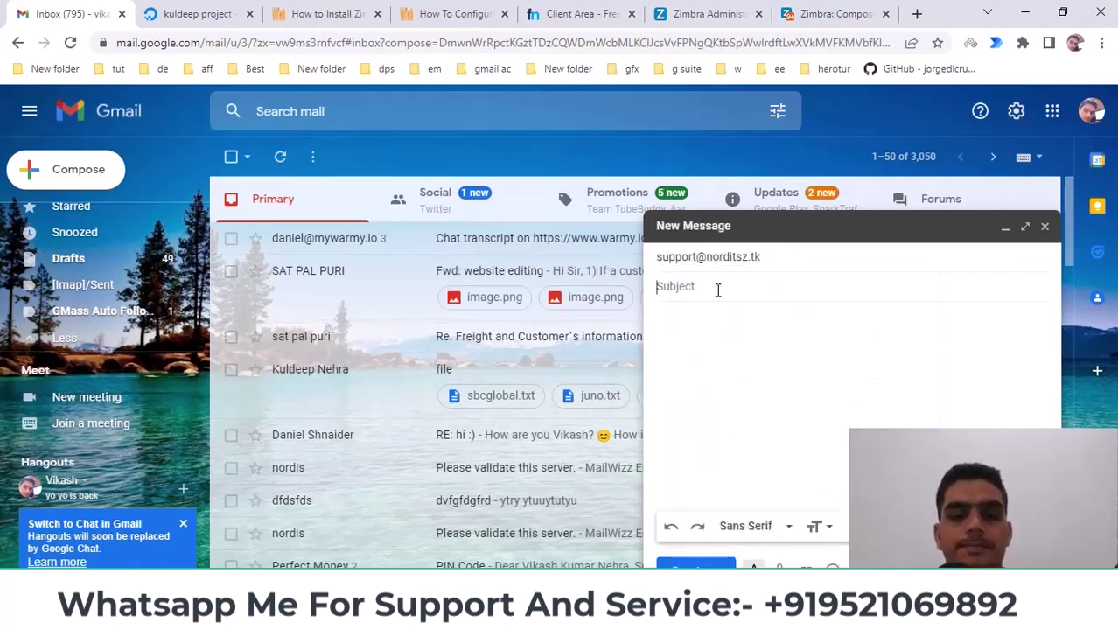
type("hi")
left_click(691, 371)
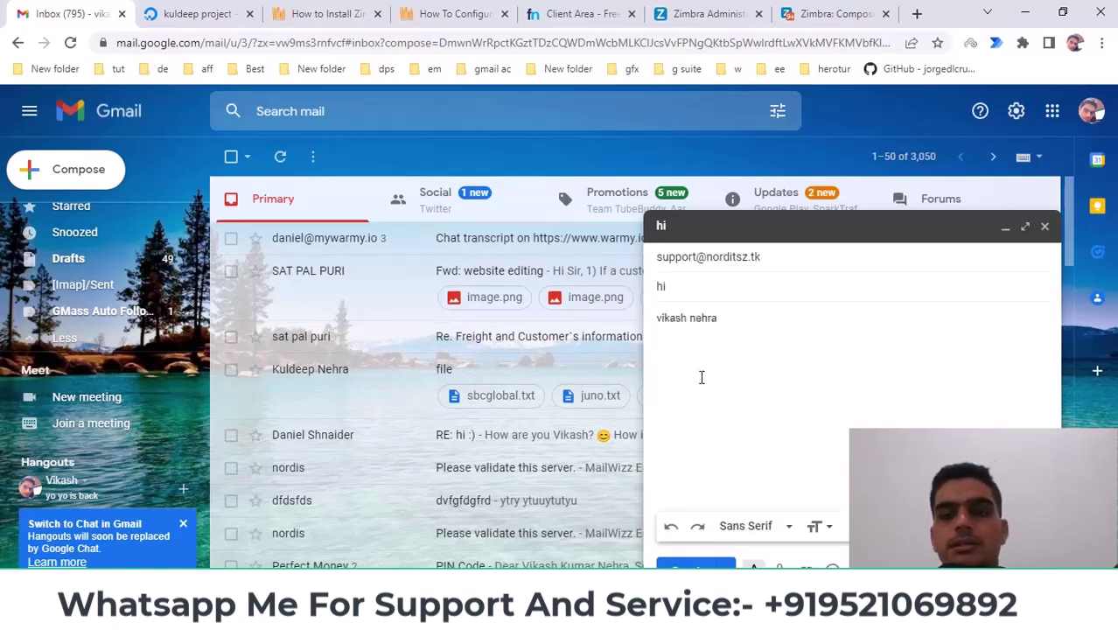
left_click(833, 14)
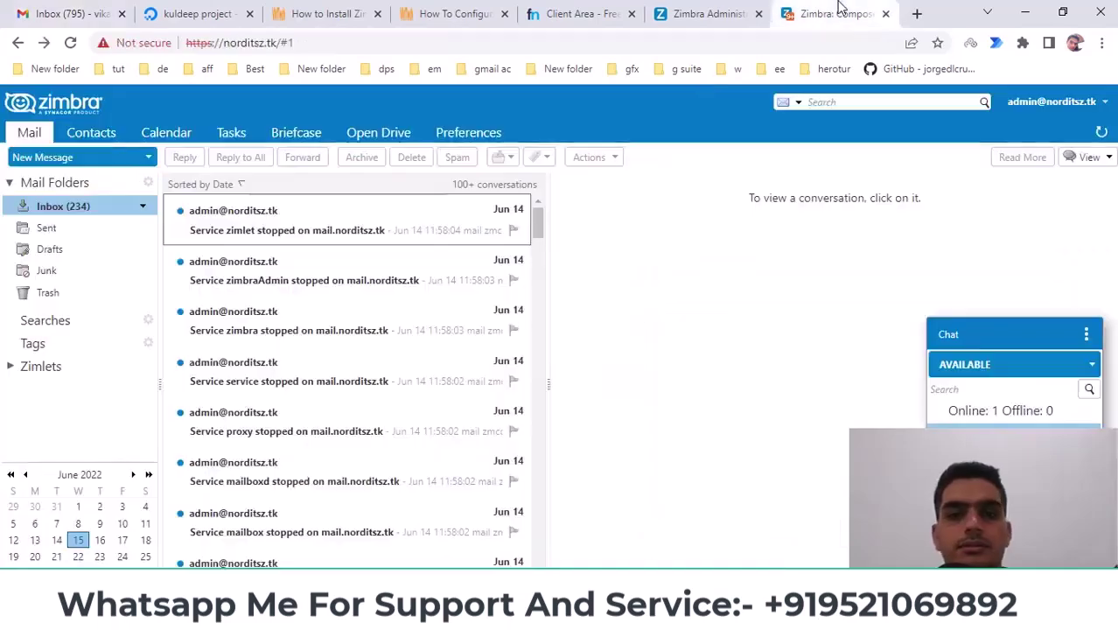
left_click(737, 10)
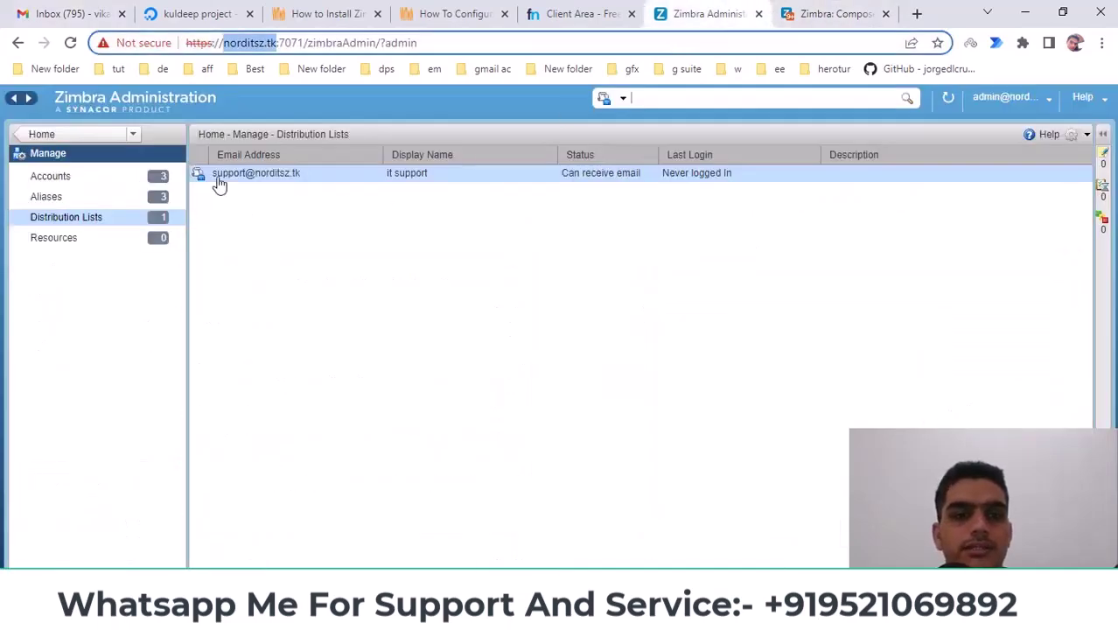
left_click(53, 13)
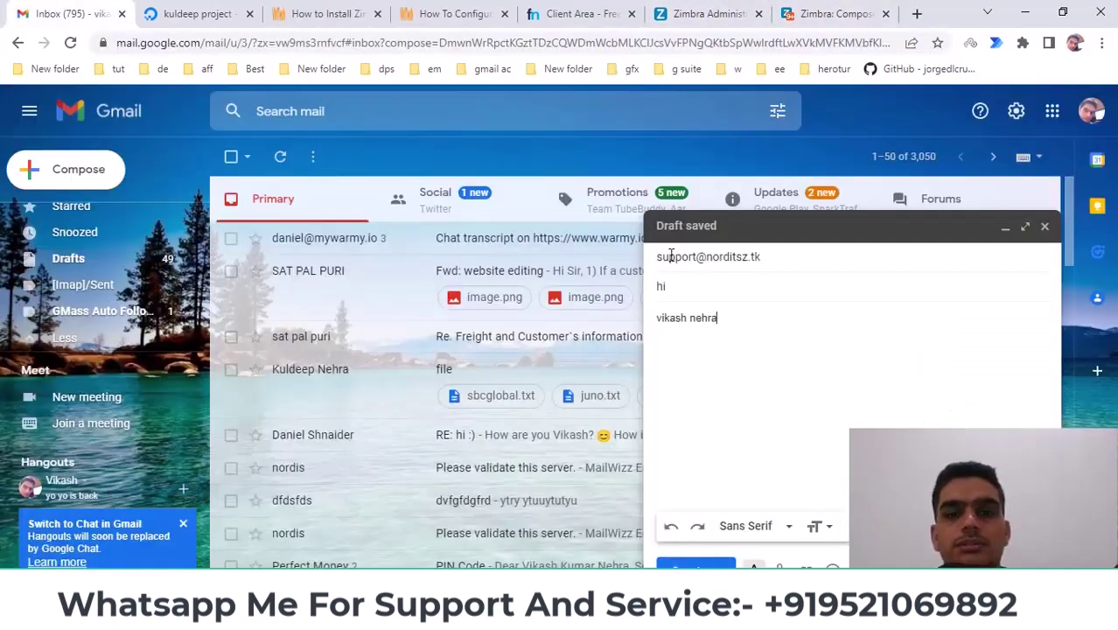
left_click(696, 564)
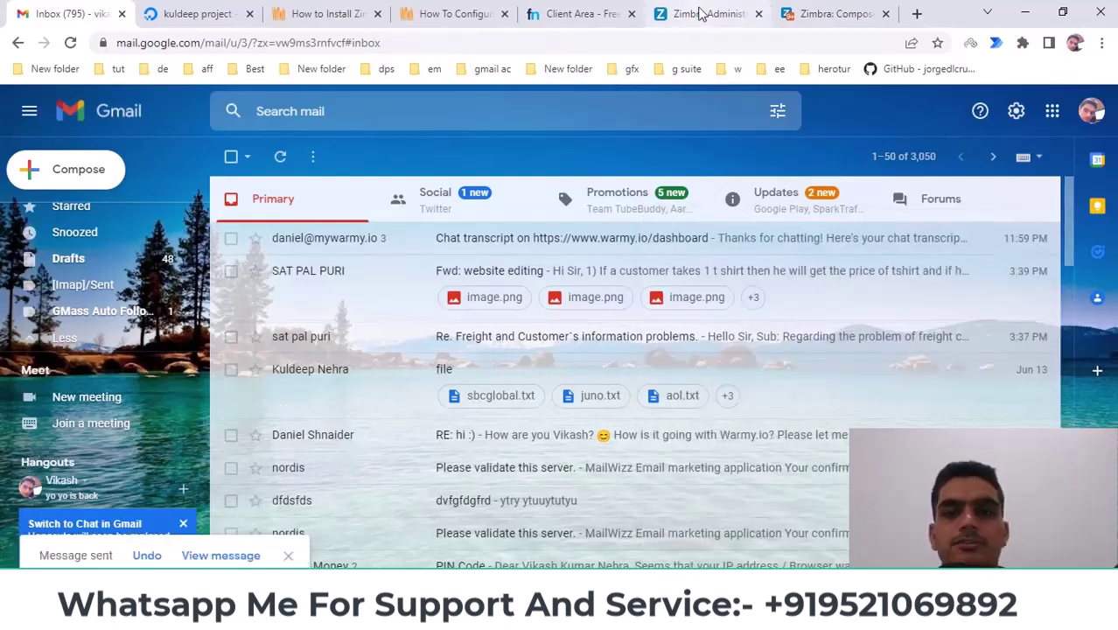
left_click(818, 12)
Refresh the other member's Inbox and open the arrived 'hi' message
left_click(681, 13)
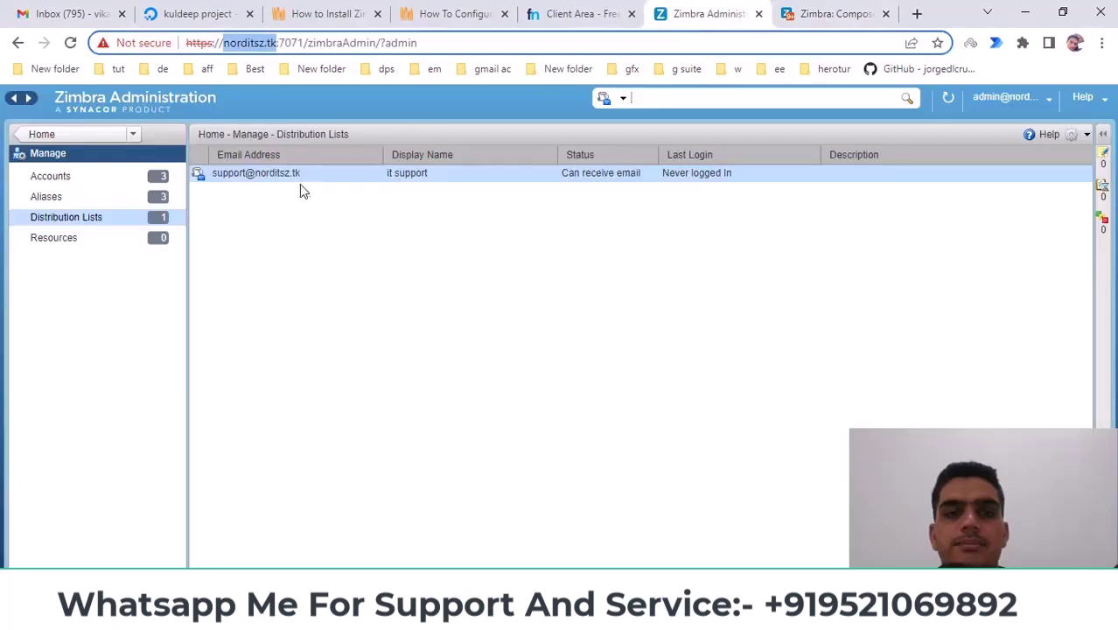
left_click(778, 16)
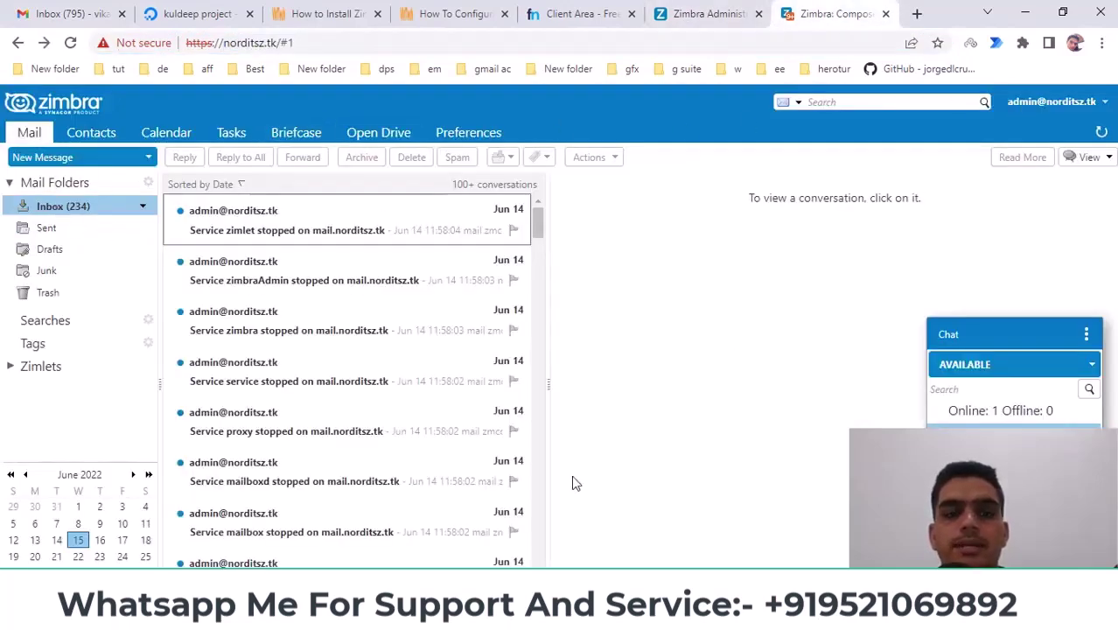
mouse_move(462, 617)
left_click(511, 529)
left_click(76, 208)
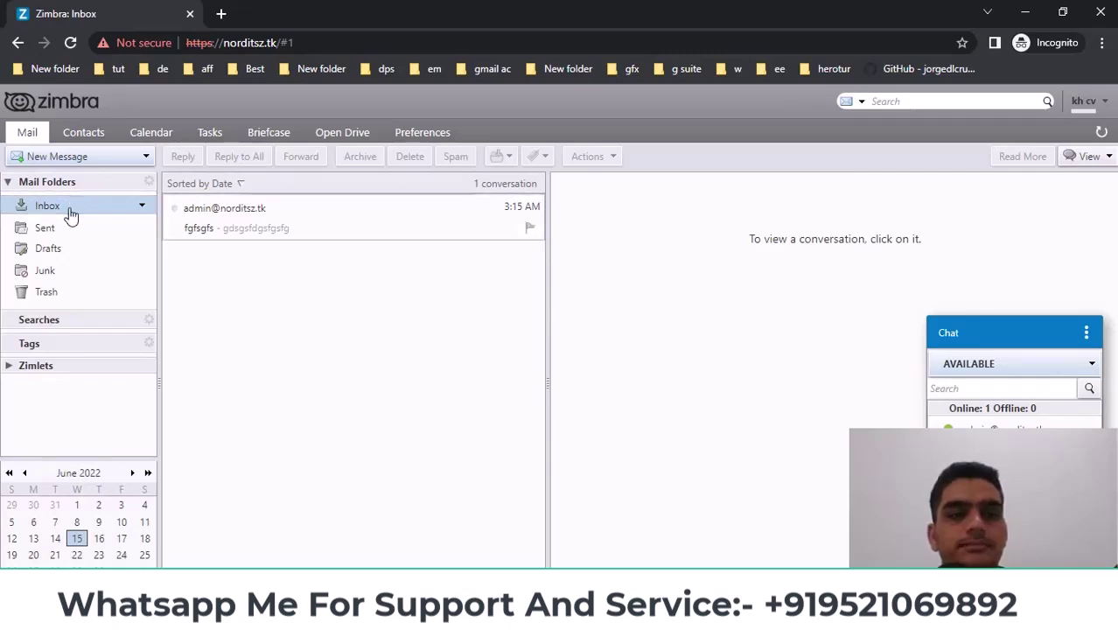
left_click(60, 229)
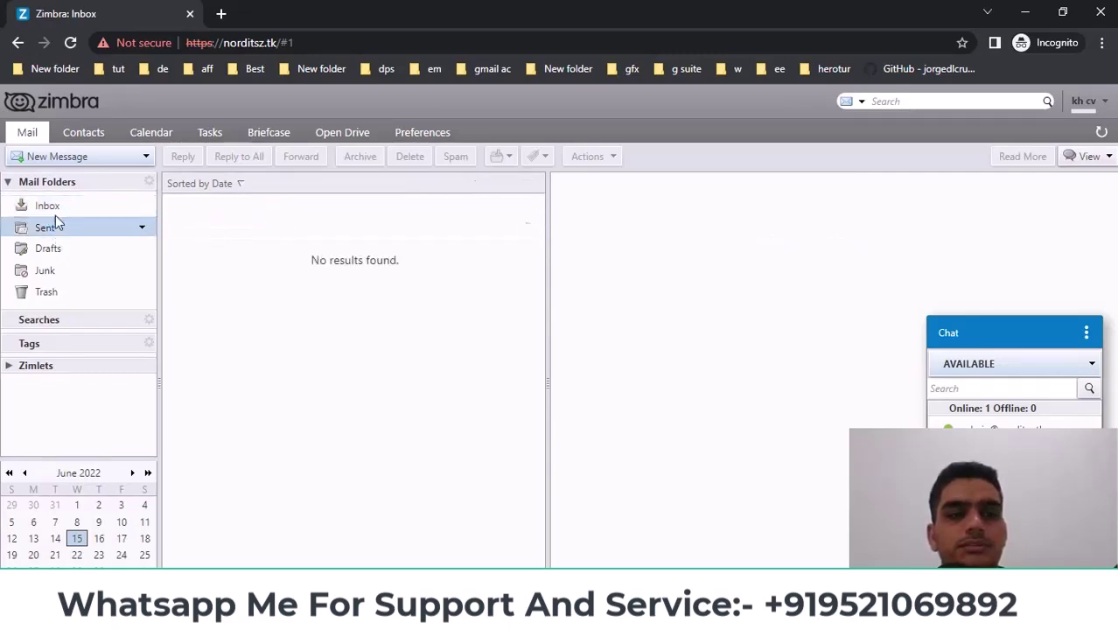
left_click(56, 213)
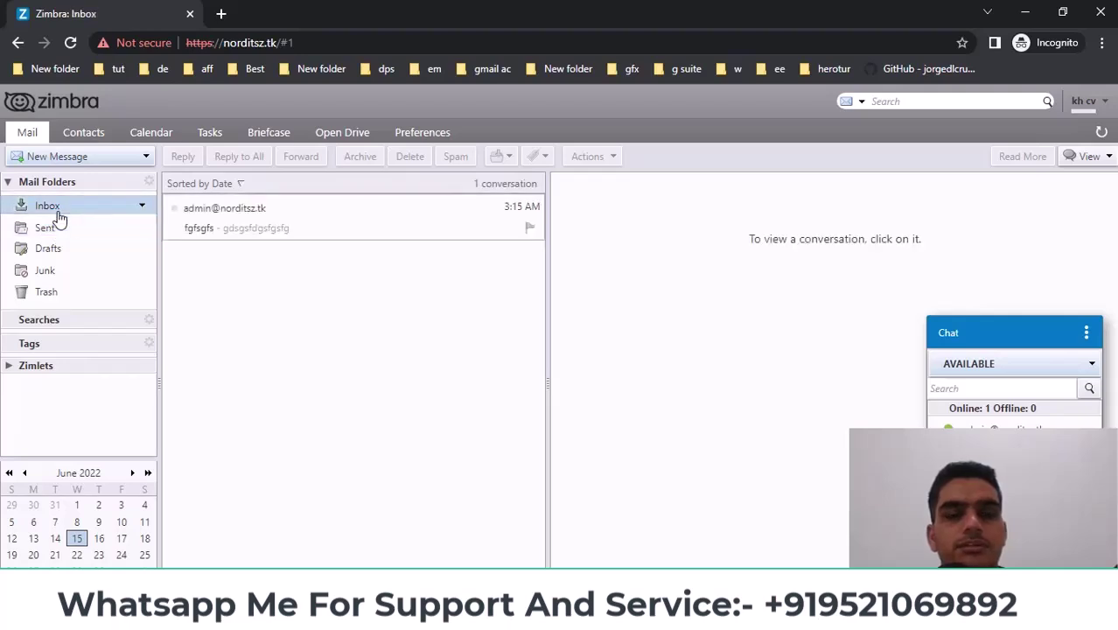
left_click(58, 216)
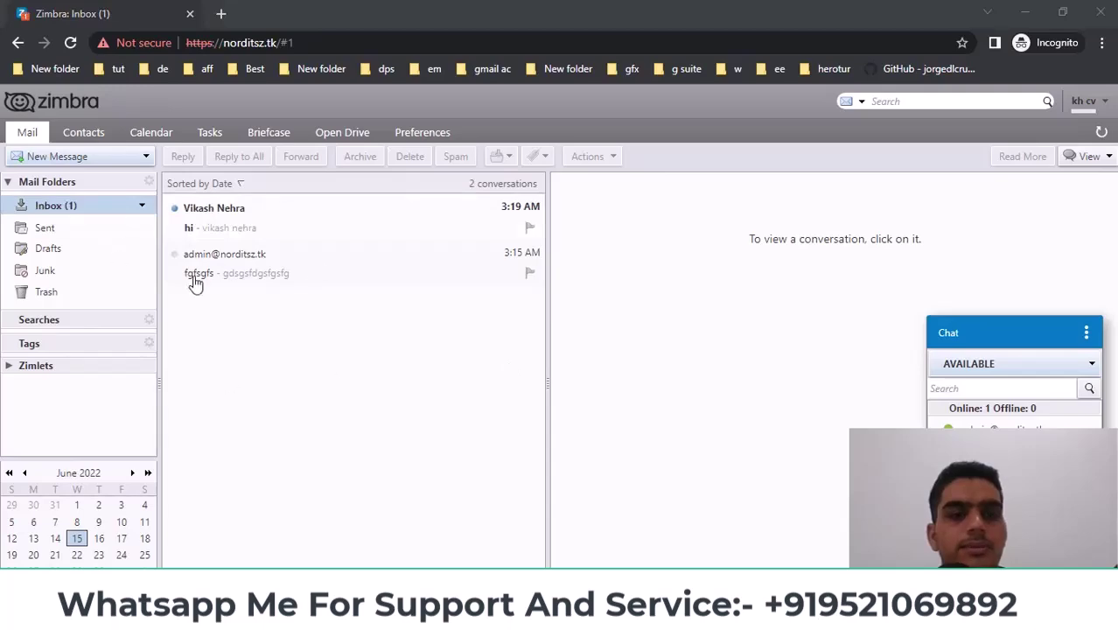
left_click(244, 224)
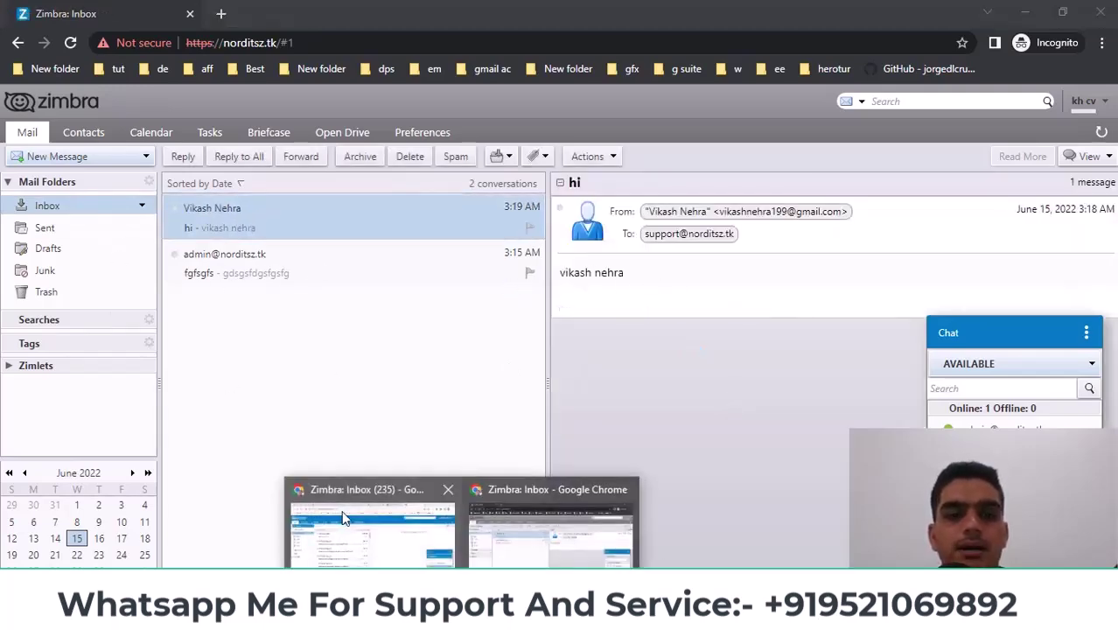
Open the 'hi' message in the admin's inbox, then return to Distribution Lists
left_click(357, 535)
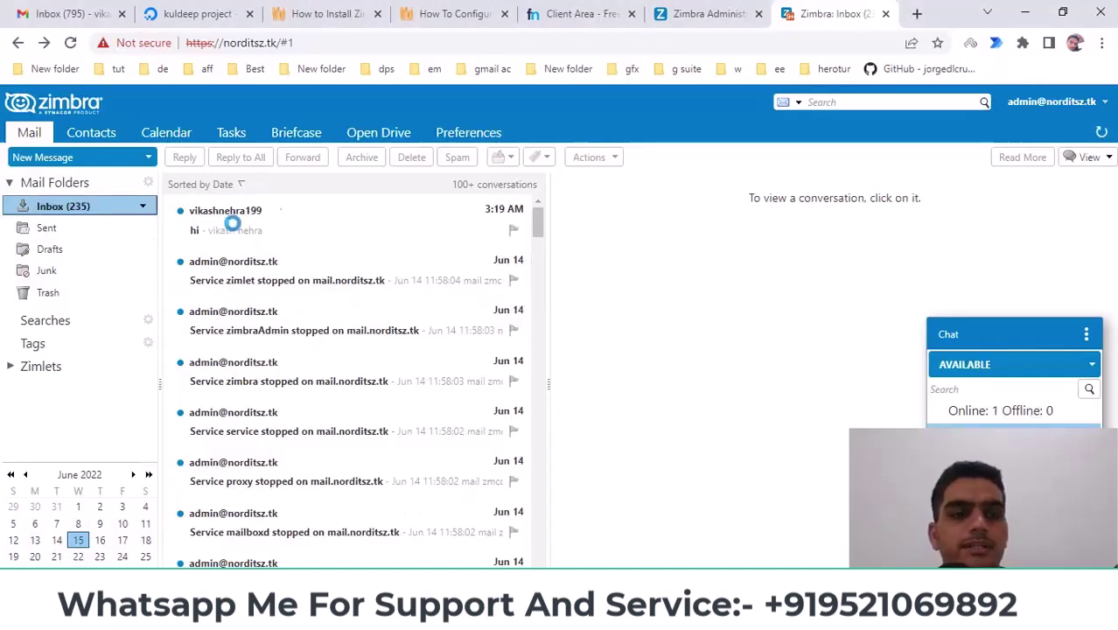
left_click(293, 234)
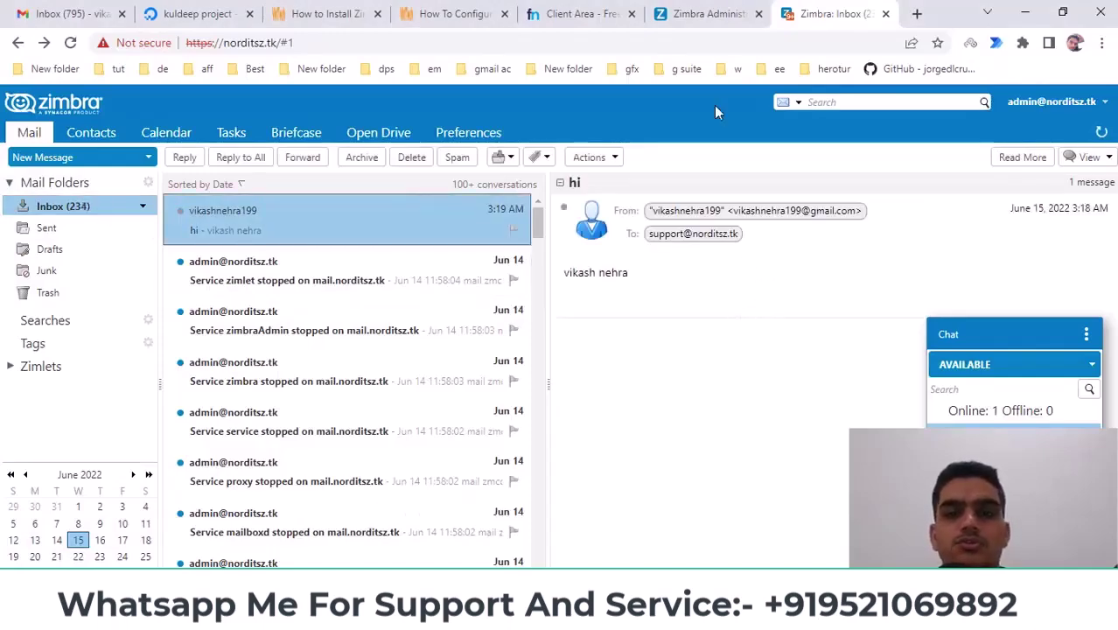
left_click(732, 8)
left_click(815, 10)
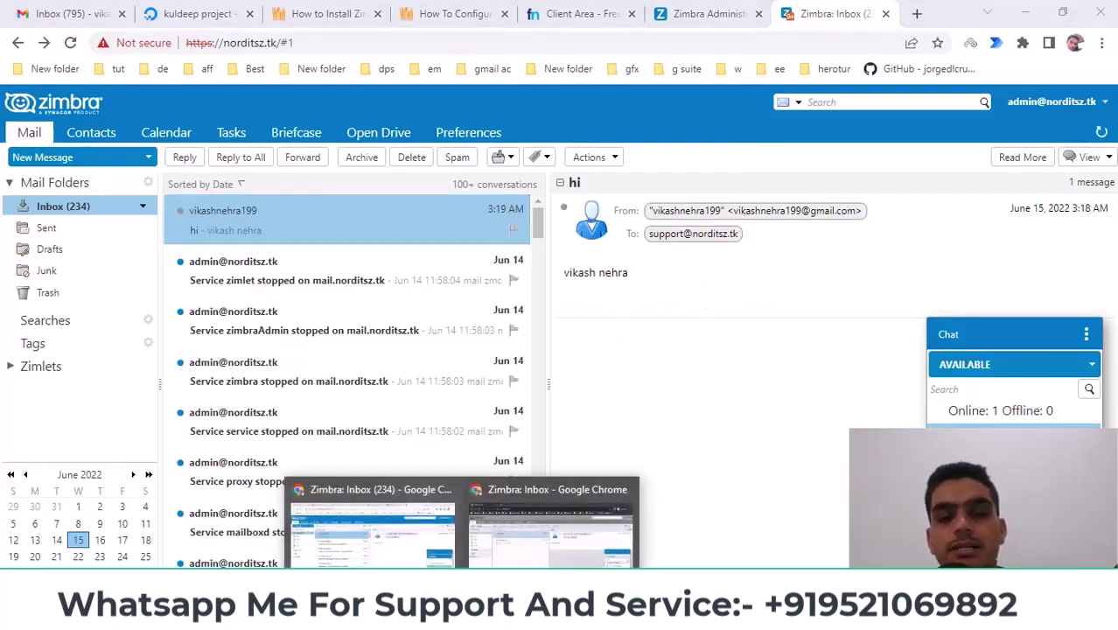
left_click(713, 10)
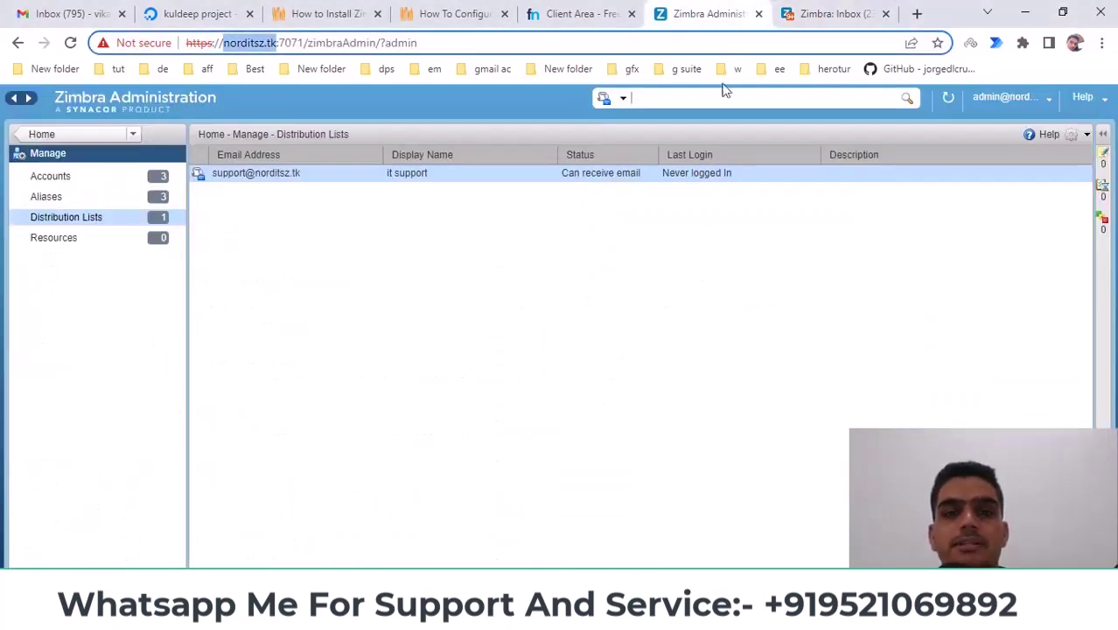